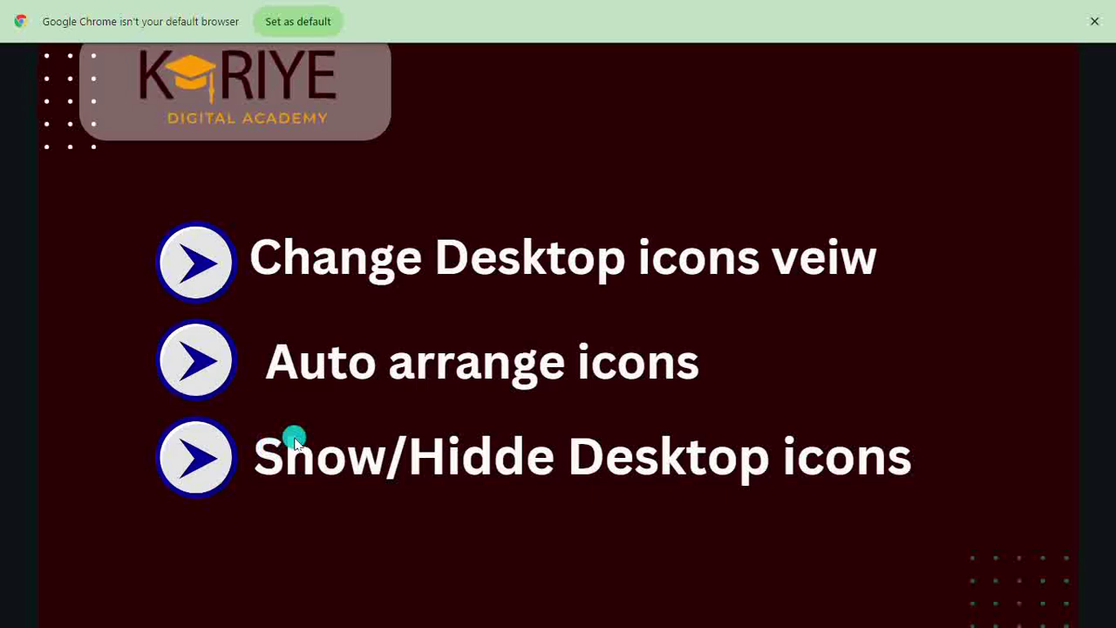
- Exit the full-screen presentation, minimise the browser, and close the content folder window so that the desktop shows
key("Escape")
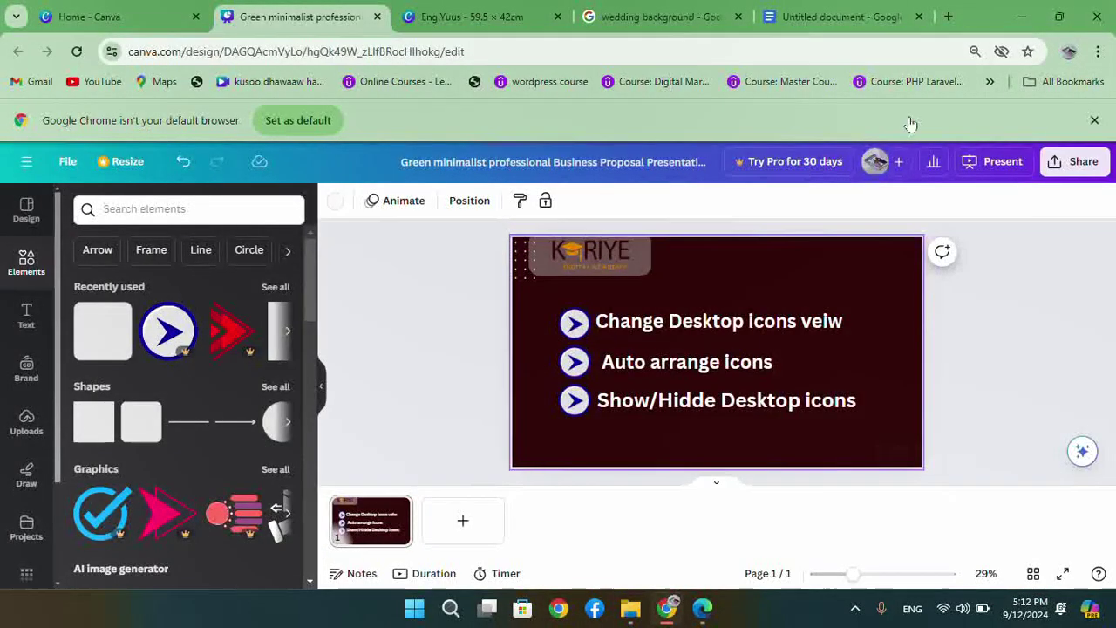
left_click(1061, 15)
left_click(1010, 34)
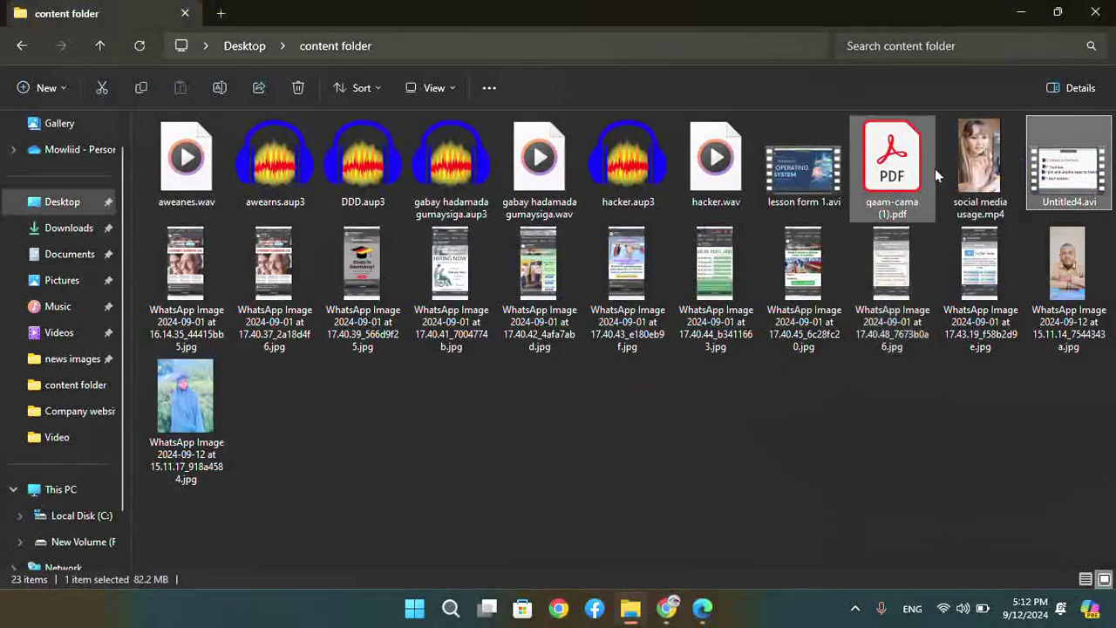
left_click(1094, 12)
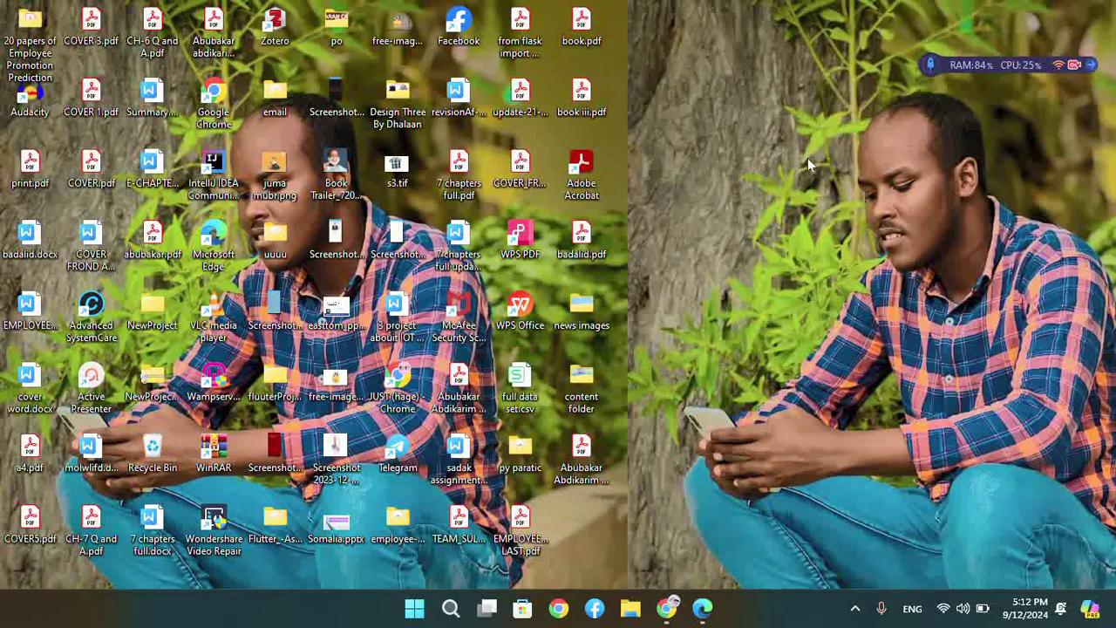
- Highlight all the desktop icons at once and clear the selection again
left_click_drag(681, 5, 2, 522)
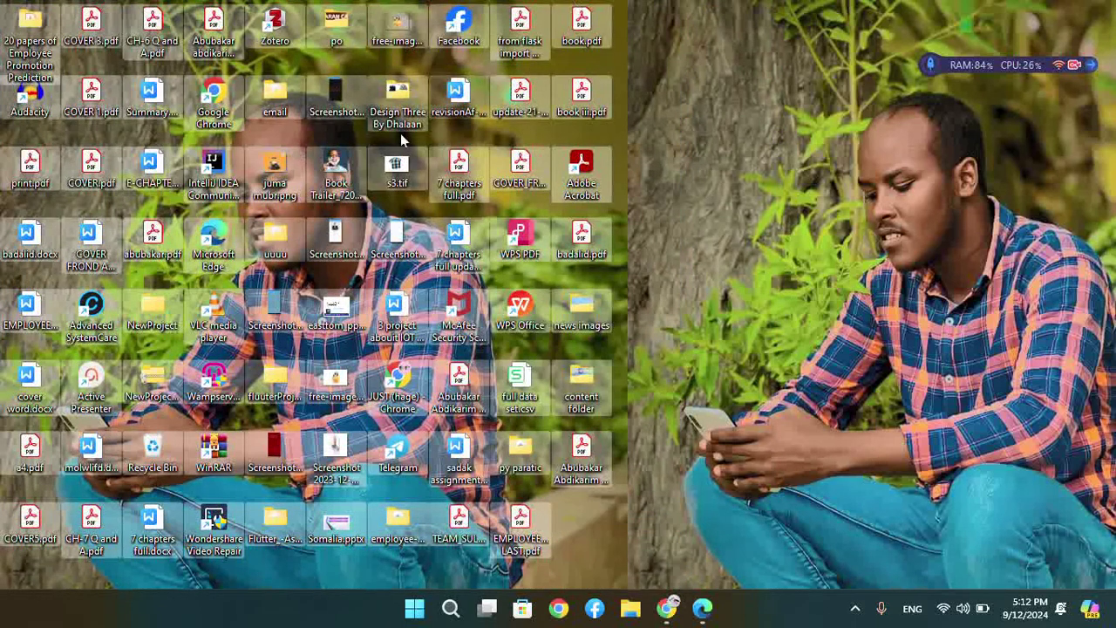
left_click(796, 213)
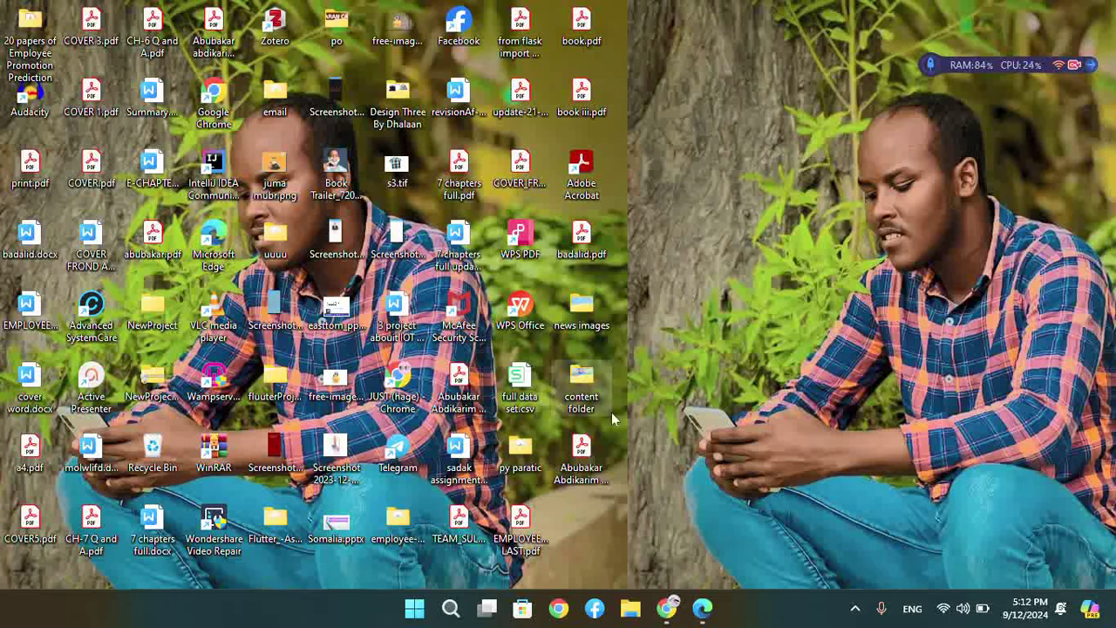
- Look at the Canva slide listing the lesson topics again and return to the desktop
mouse_move(671, 604)
left_click(665, 527)
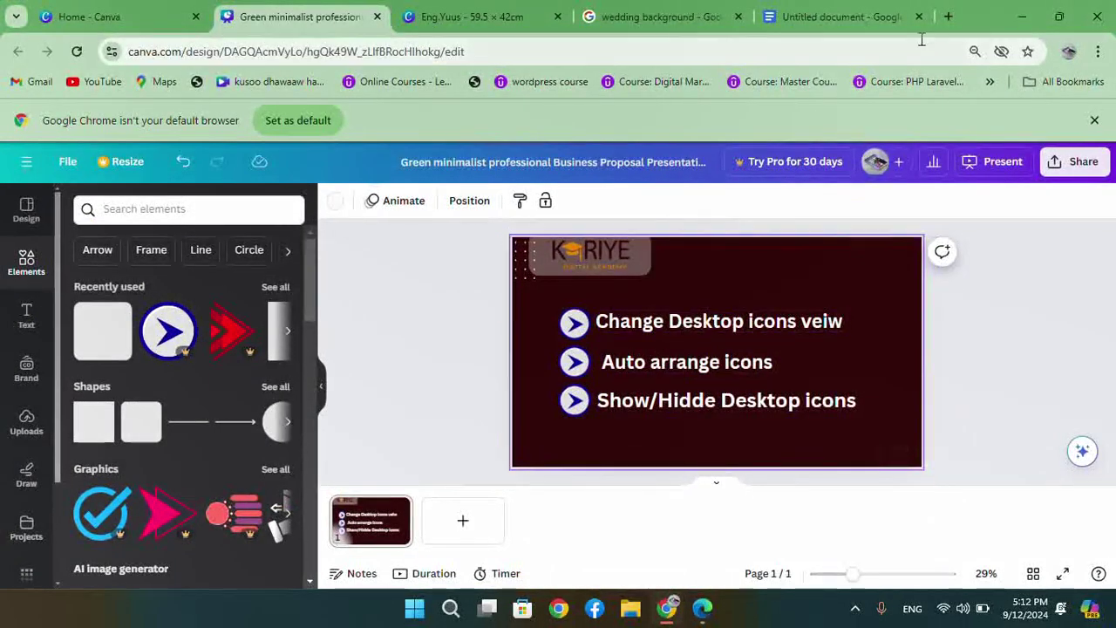
left_click(1022, 13)
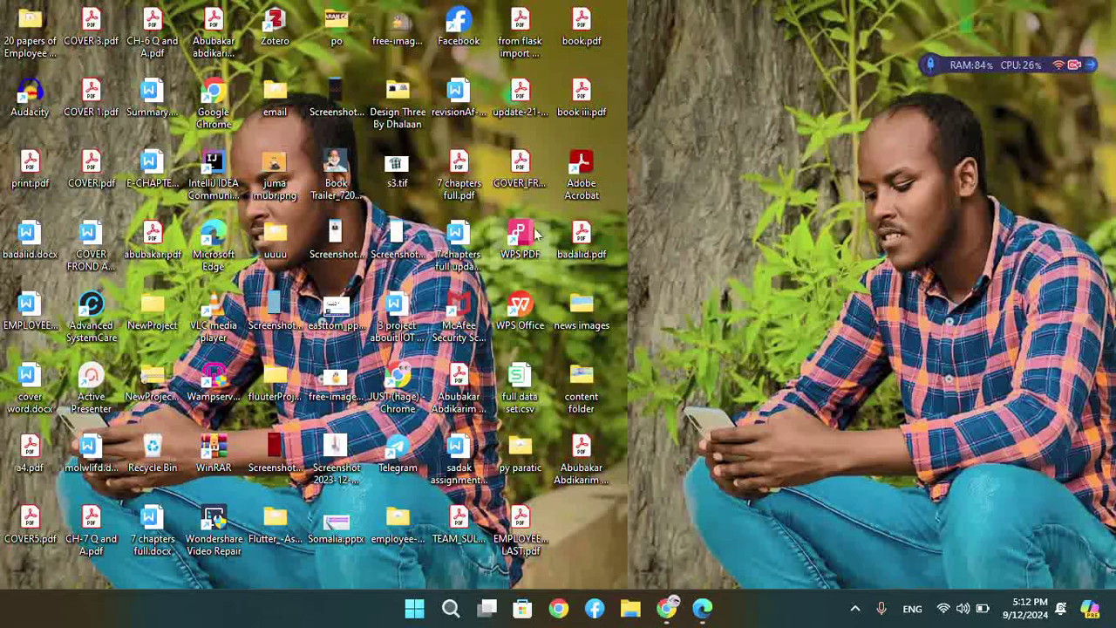
- Start Magnifier, get its controls out of the way, and try zooming in and back out on the desktop
key("super+plus")
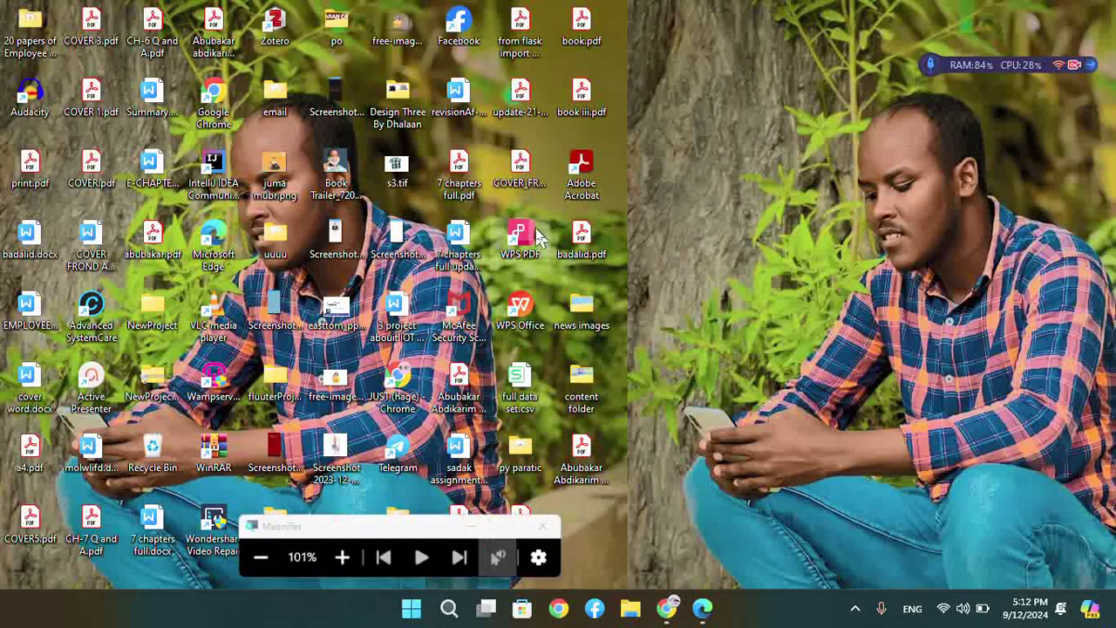
left_click_drag(433, 529, 485, 568)
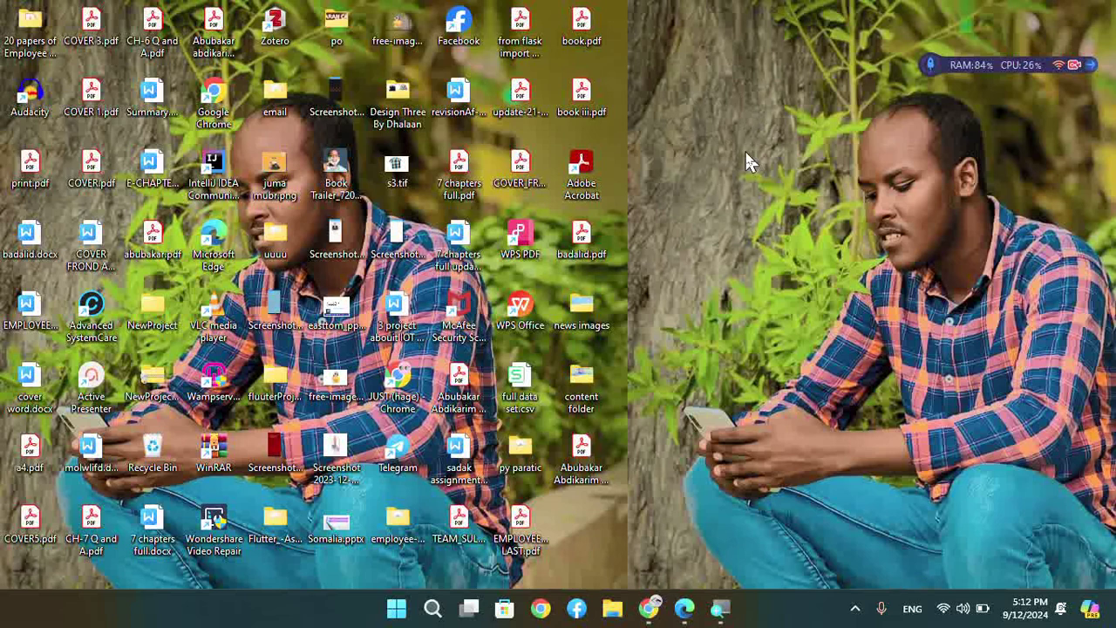
key("super+plus")
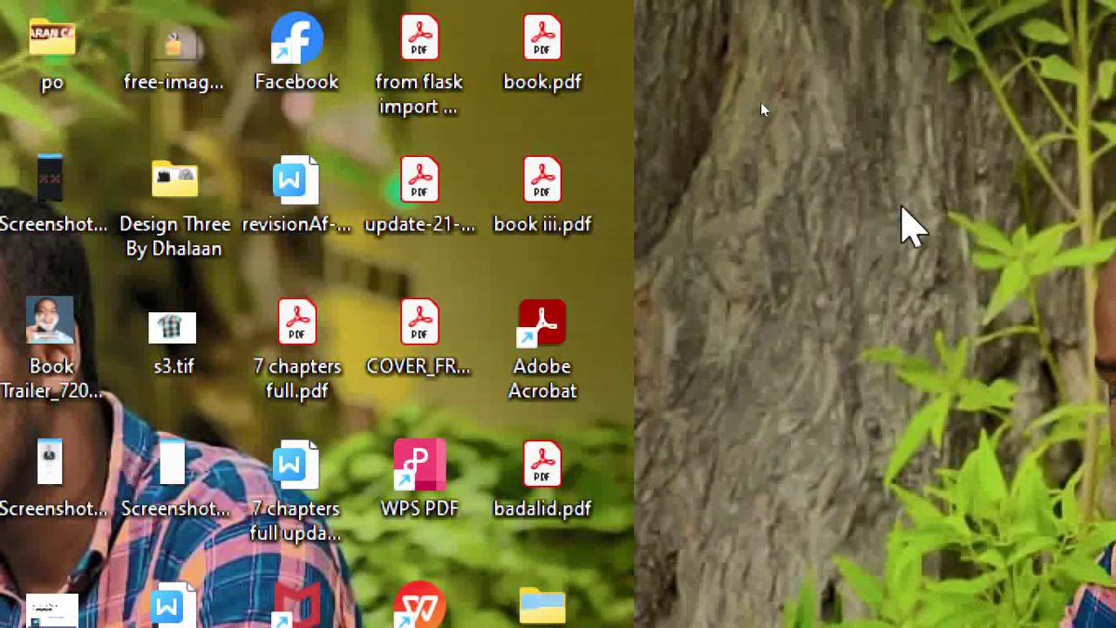
key("super+Escape")
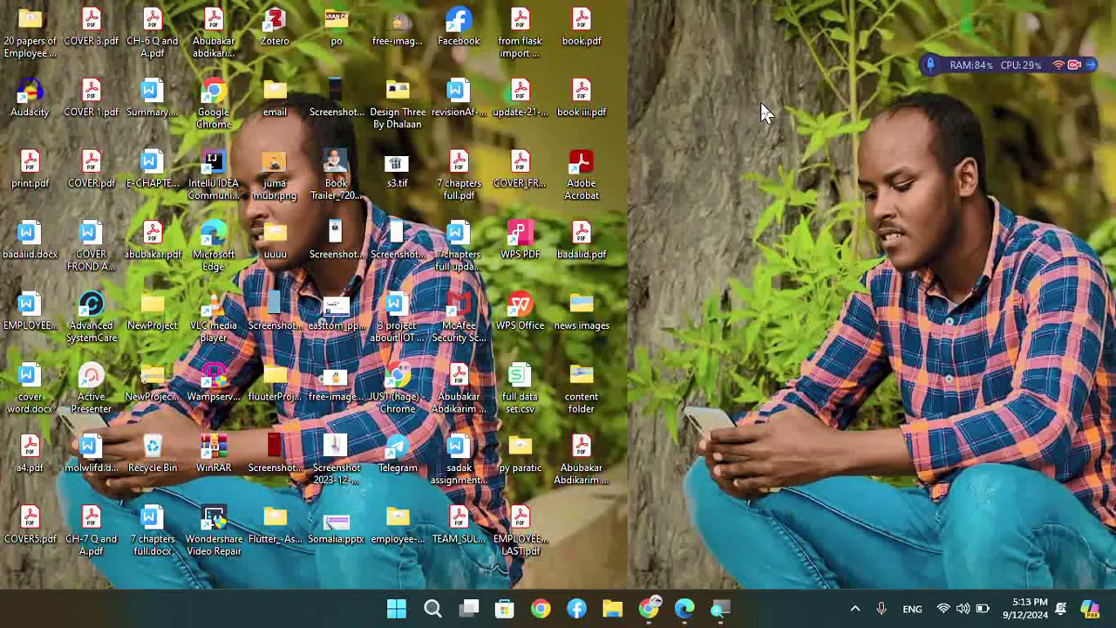
- Examine the desktop's View options under magnification
right_click(761, 111)
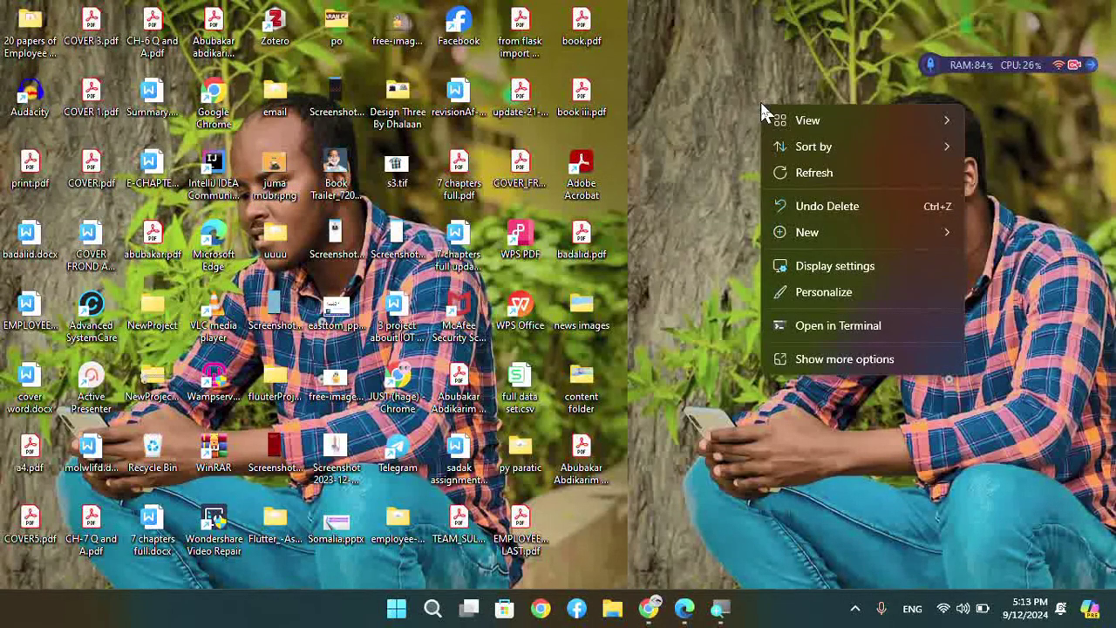
key("super+plus")
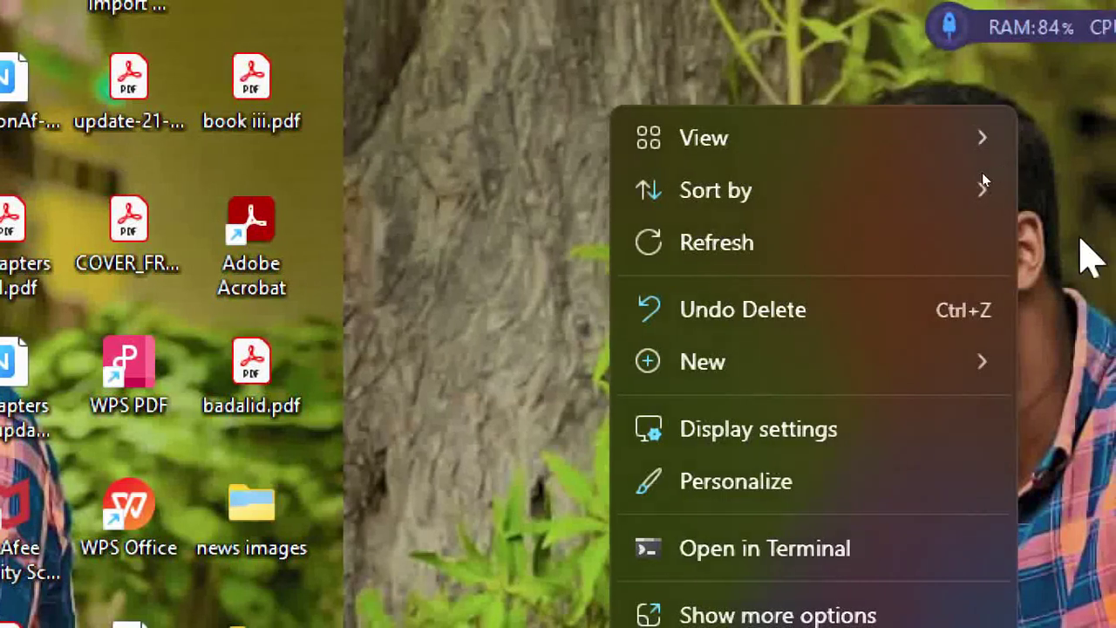
mouse_move(702, 138)
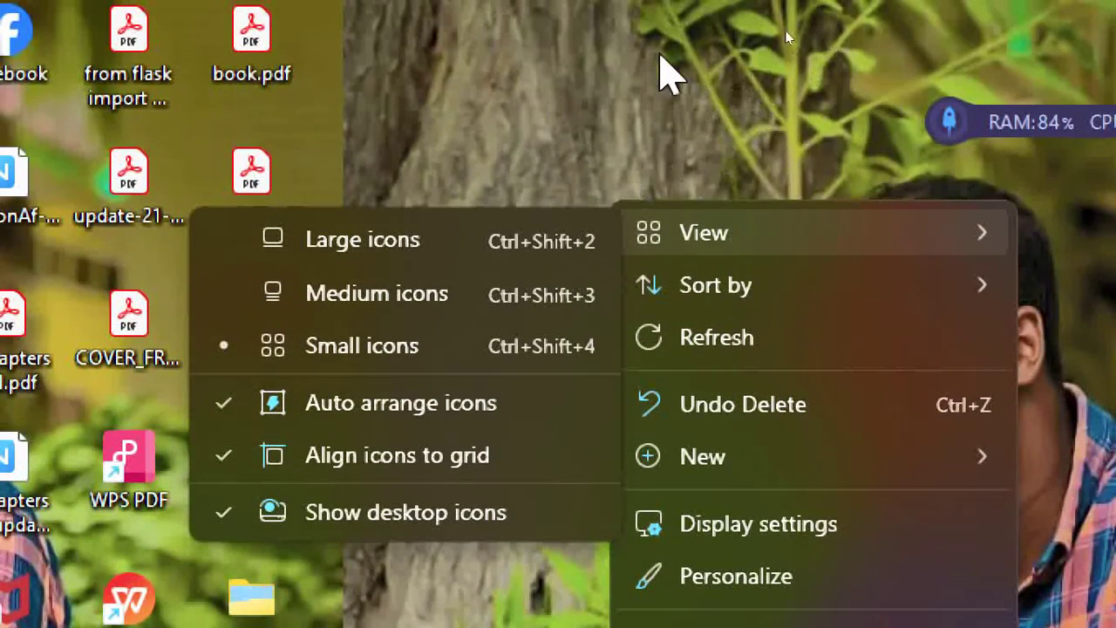
left_click(659, 75)
- Set the desktop icon view to Large icons
right_click(621, 193)
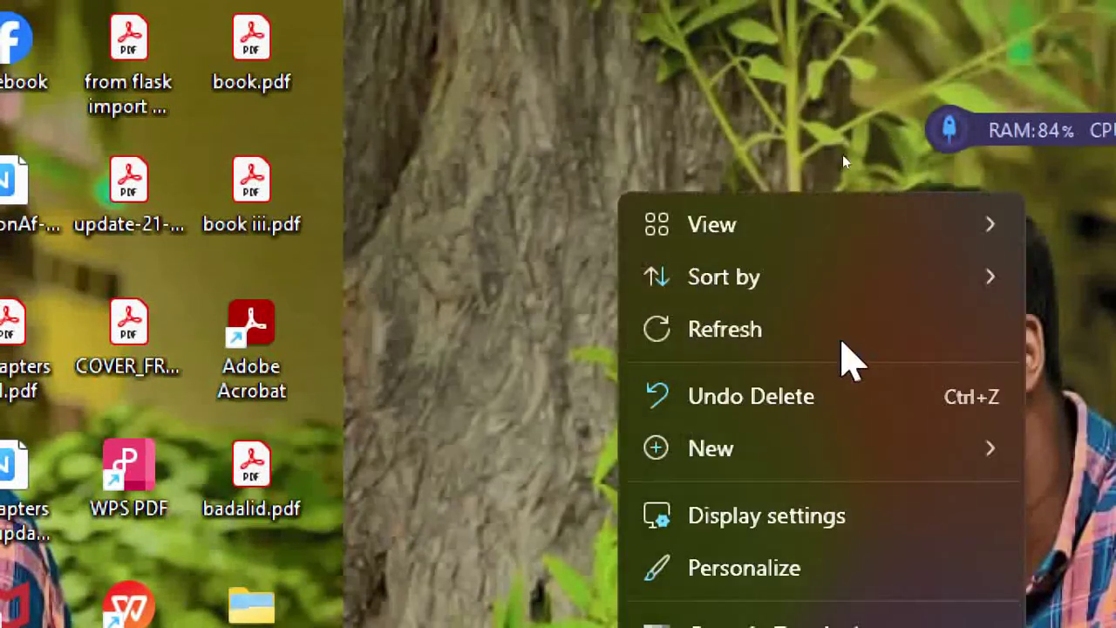
mouse_move(702, 222)
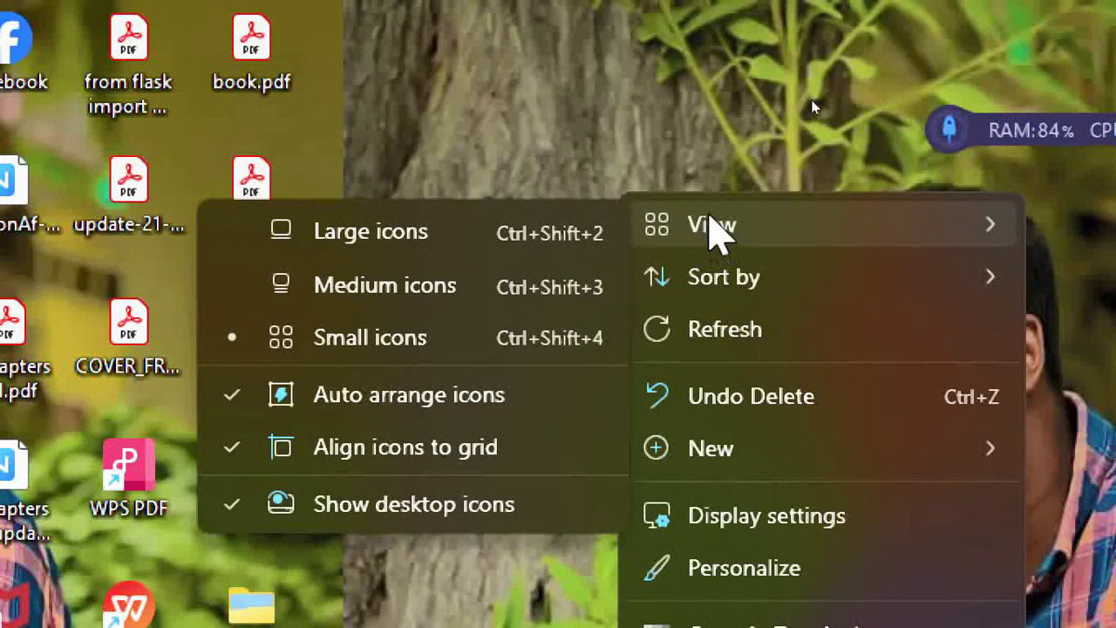
key("Escape")
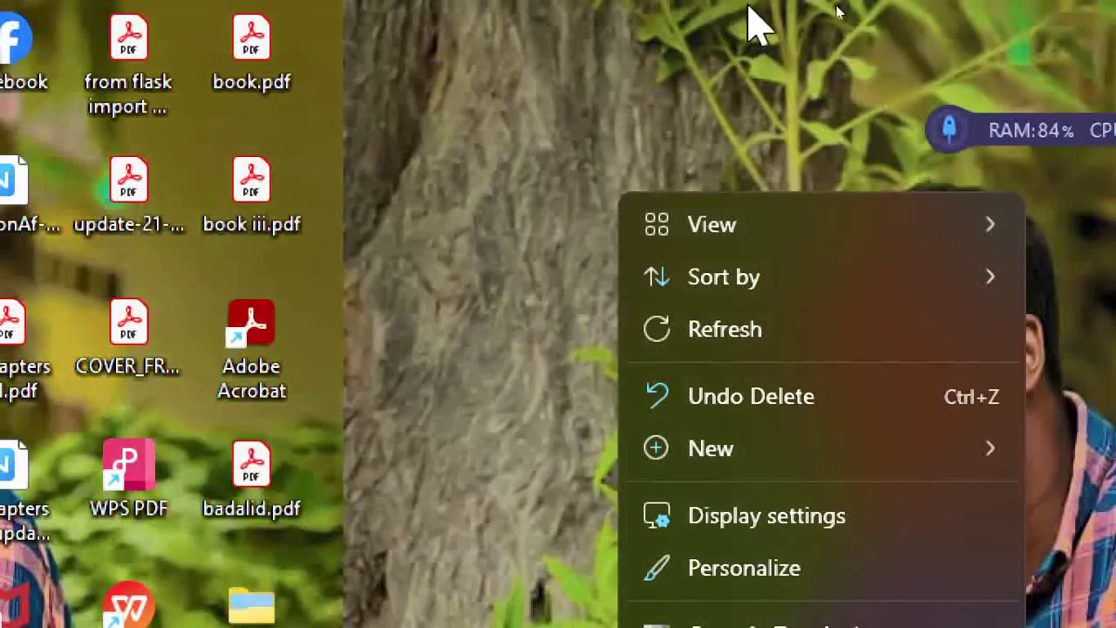
mouse_move(823, 231)
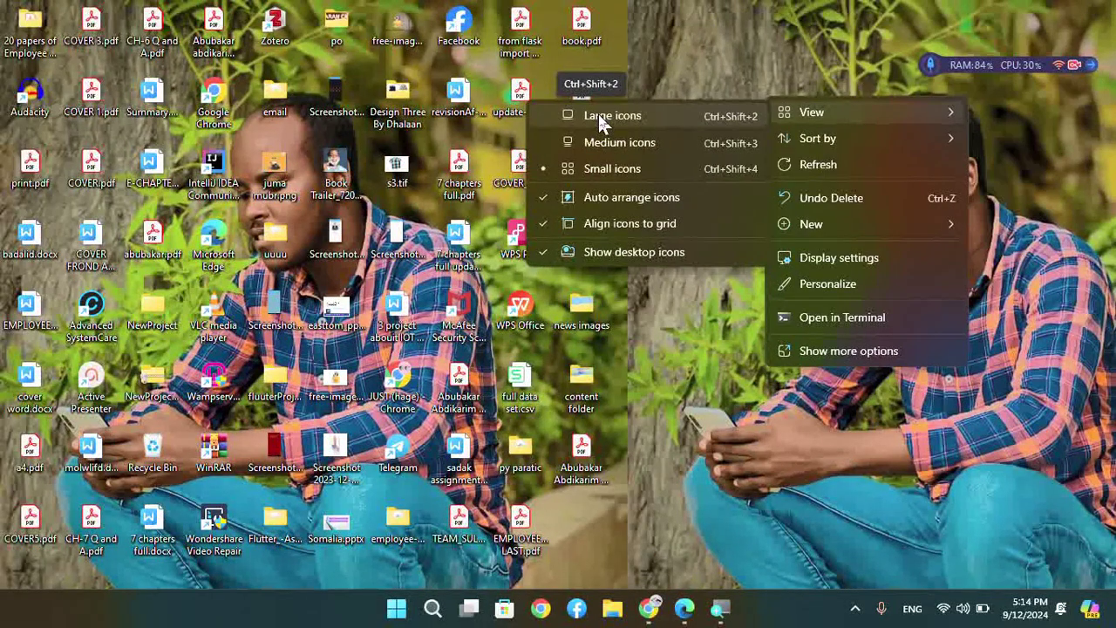
left_click(599, 120)
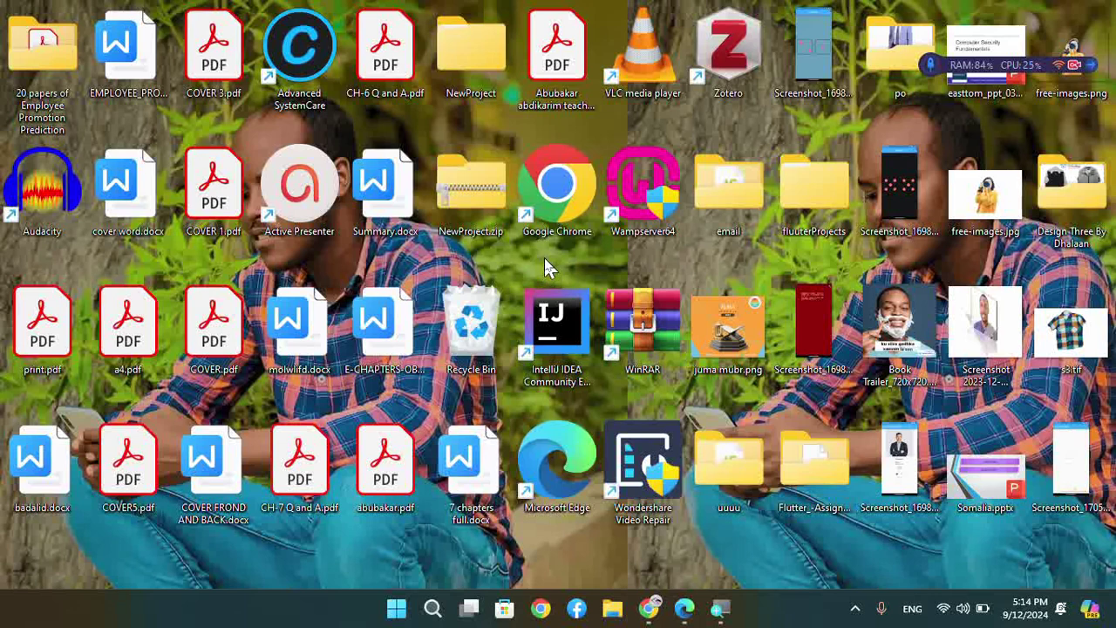
- Change the desktop icon view to Medium icons
right_click(694, 540)
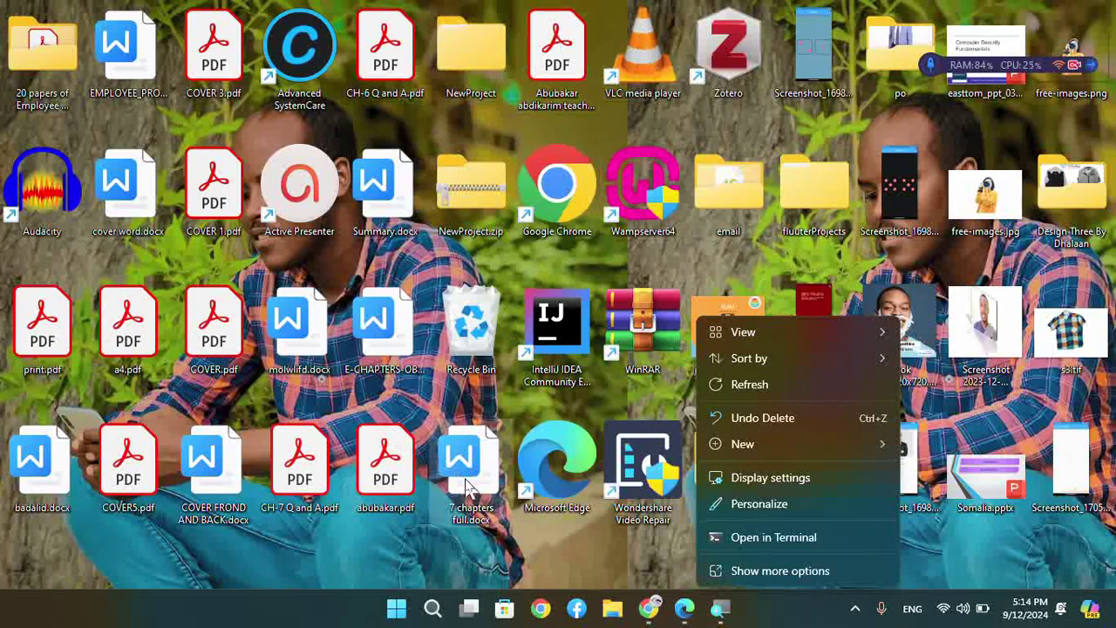
left_click(523, 543)
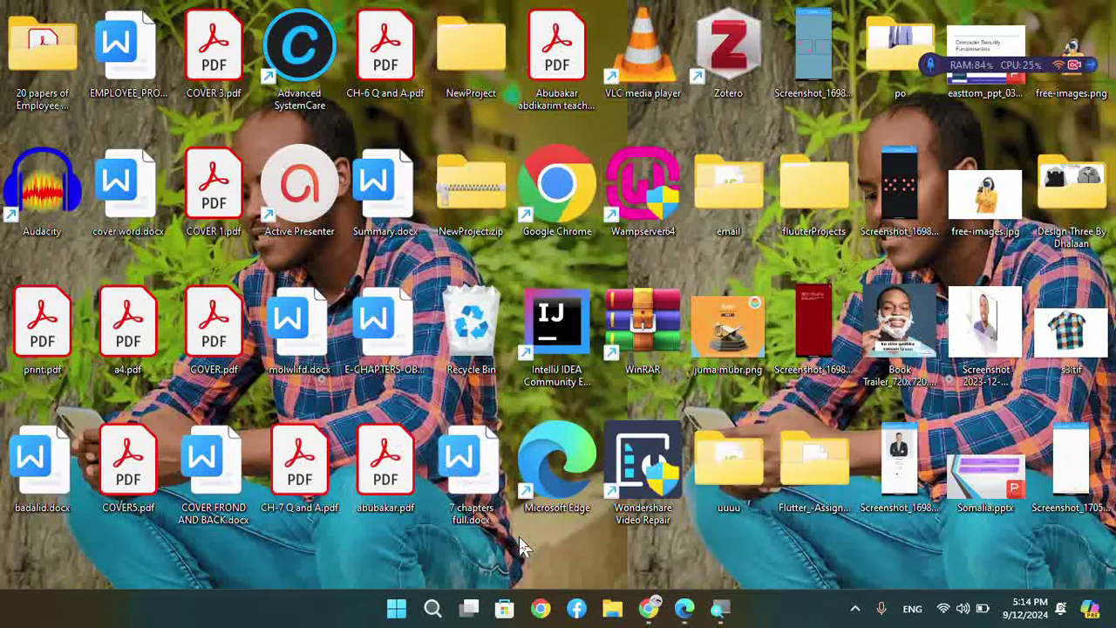
right_click(739, 565)
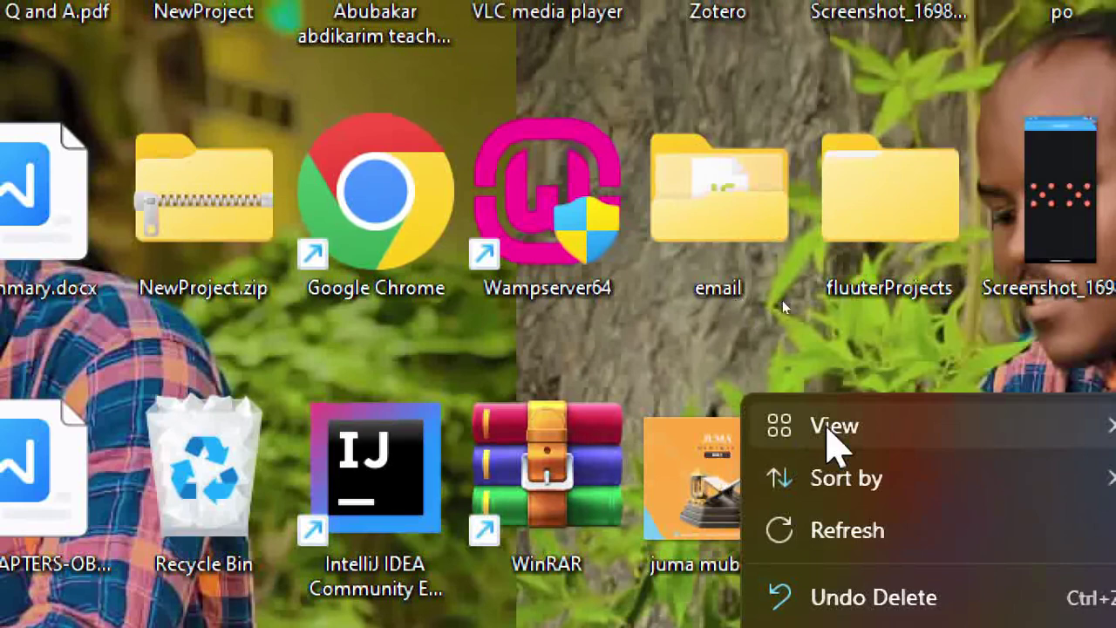
mouse_move(828, 440)
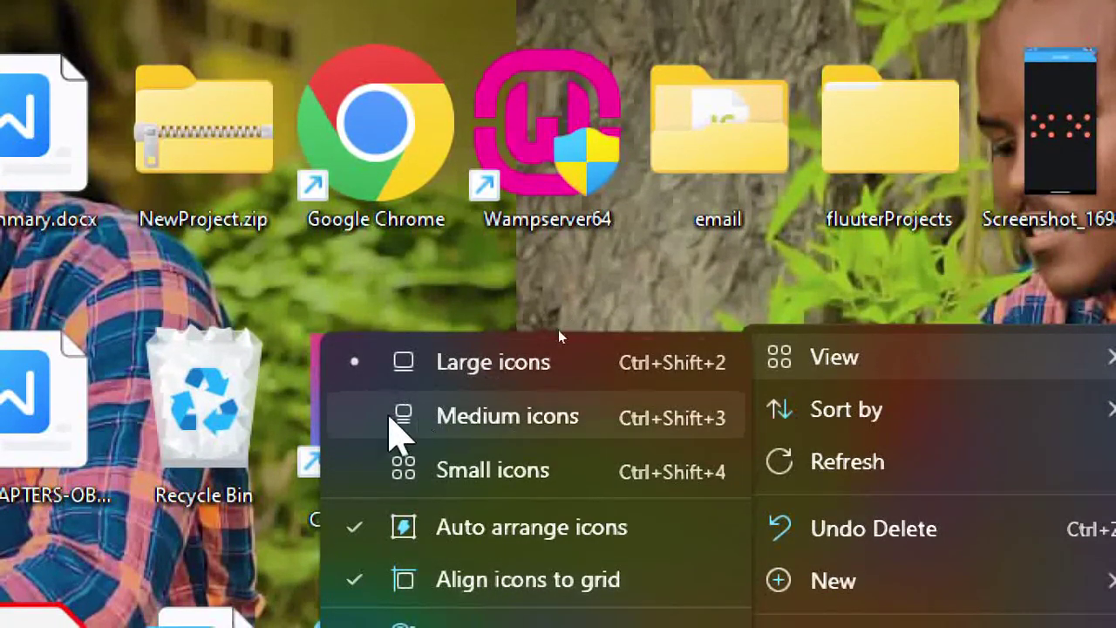
left_click(560, 425)
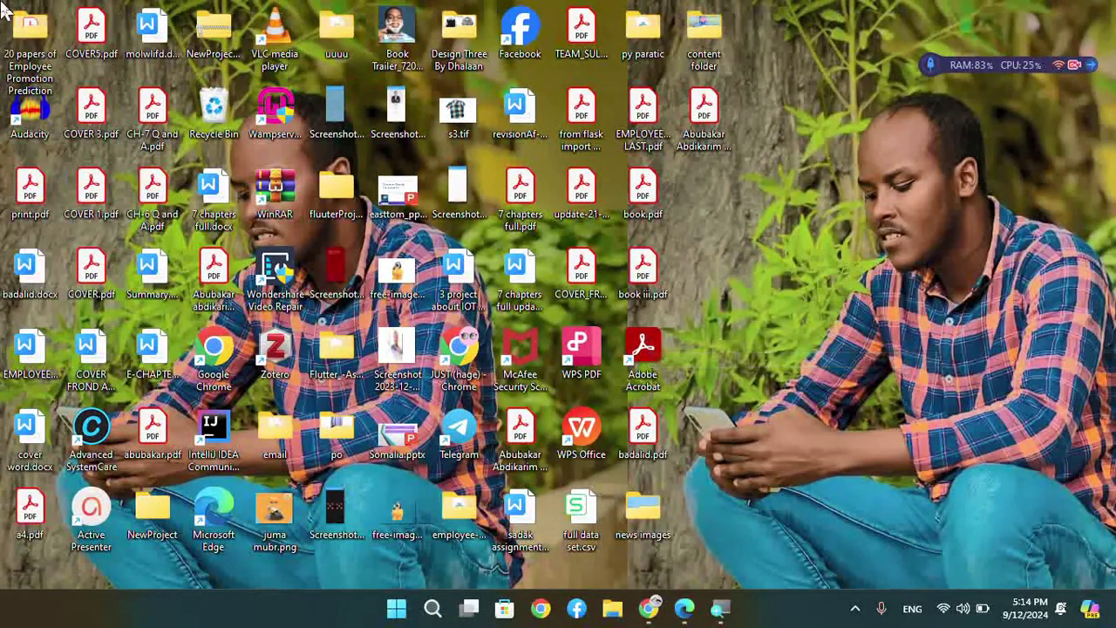
- Change the desktop icon view to Small icons
right_click(821, 248)
mouse_move(839, 262)
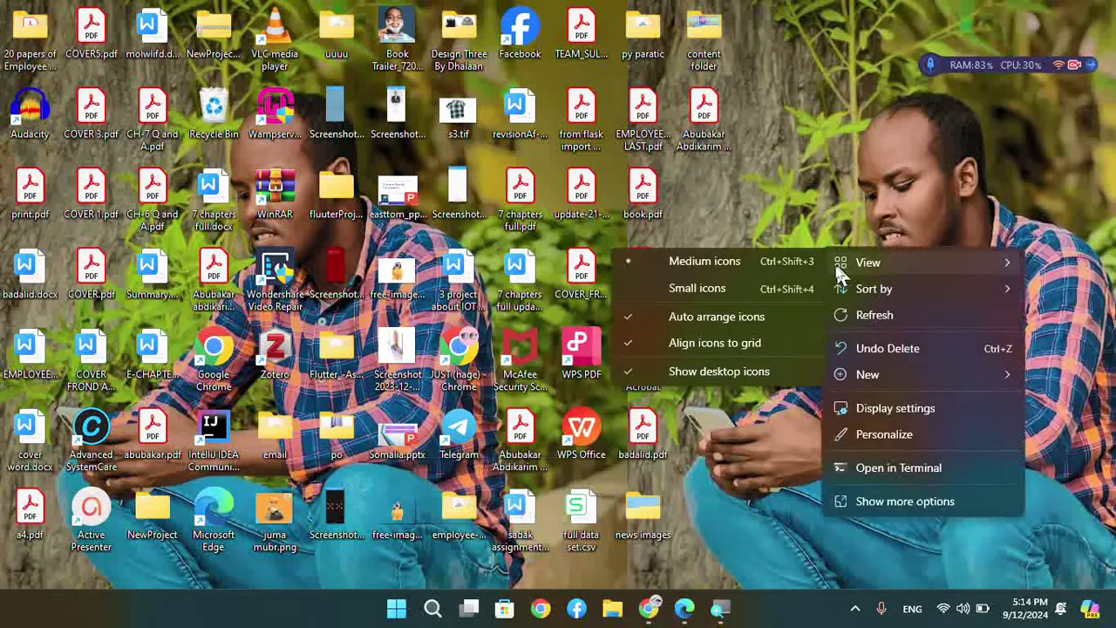
left_click(733, 320)
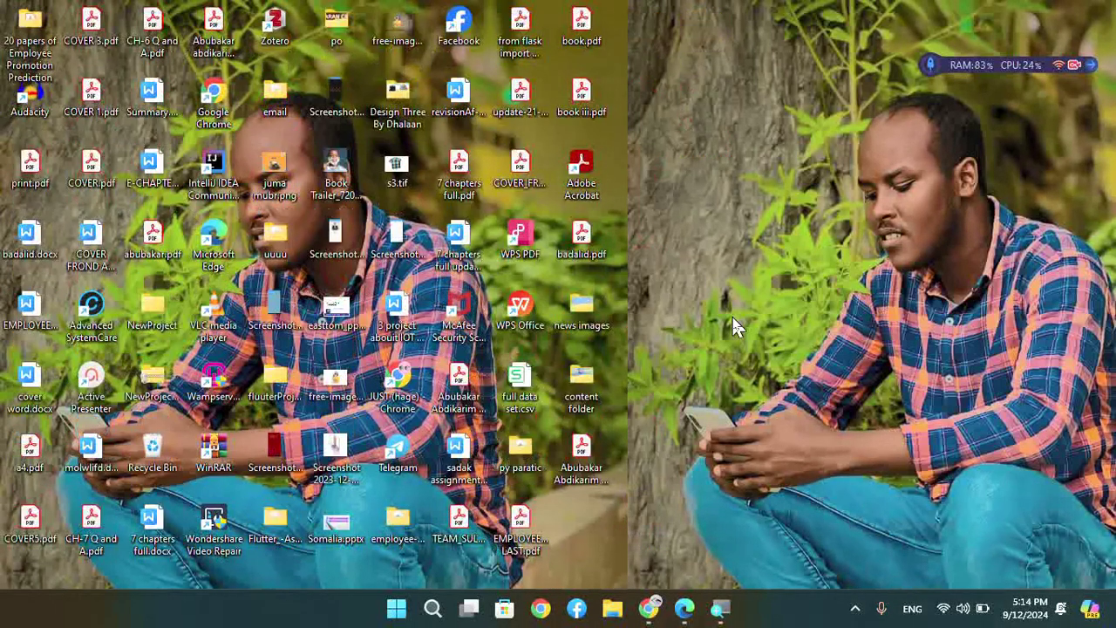
- Switch the desktop icon view back to Large icons
right_click(714, 207)
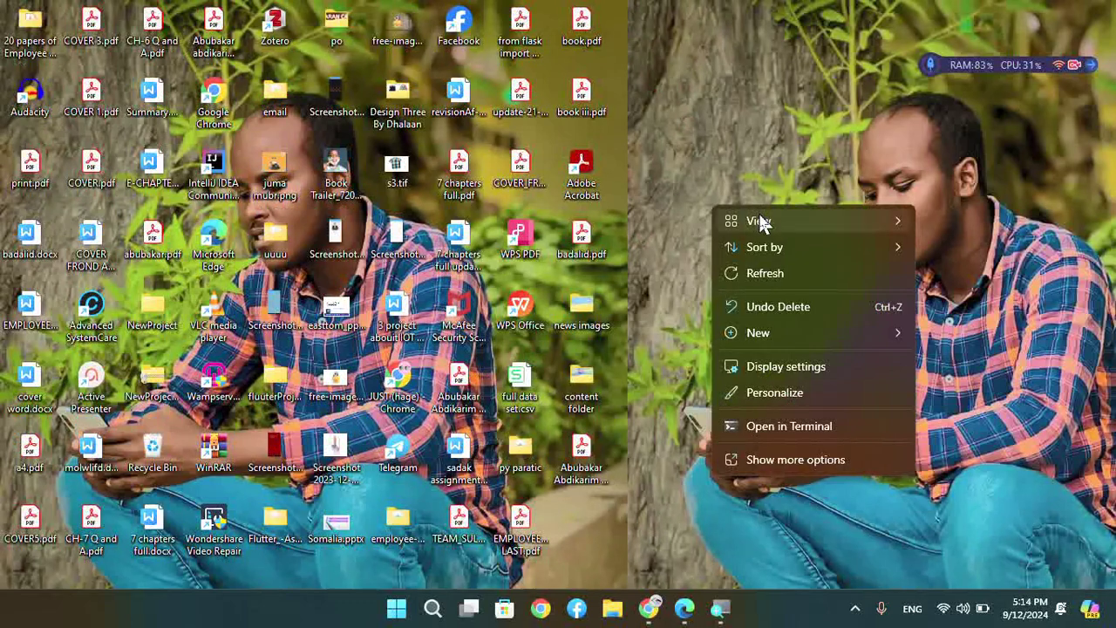
mouse_move(758, 218)
left_click(649, 230)
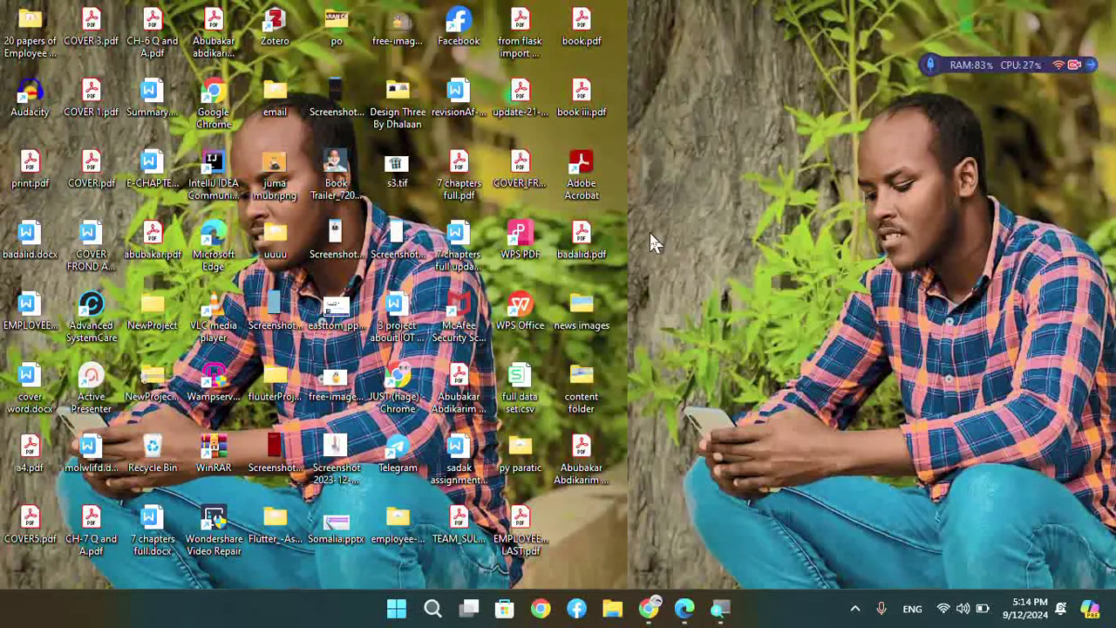
- Switch the desktop icon view back to Medium icons
right_click(712, 529)
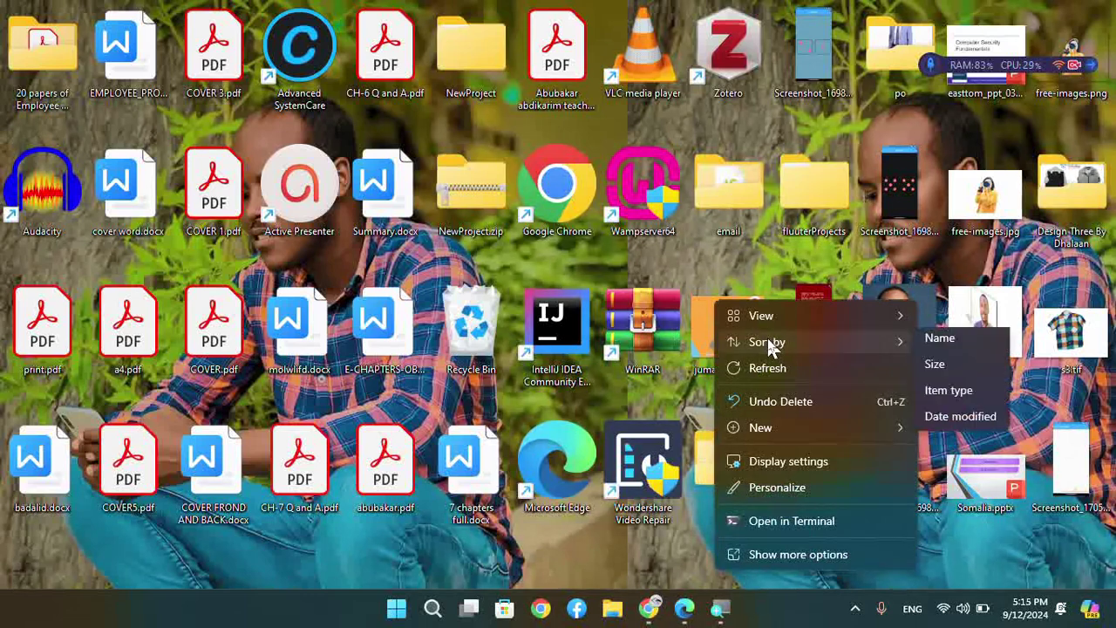
mouse_move(757, 324)
left_click(610, 347)
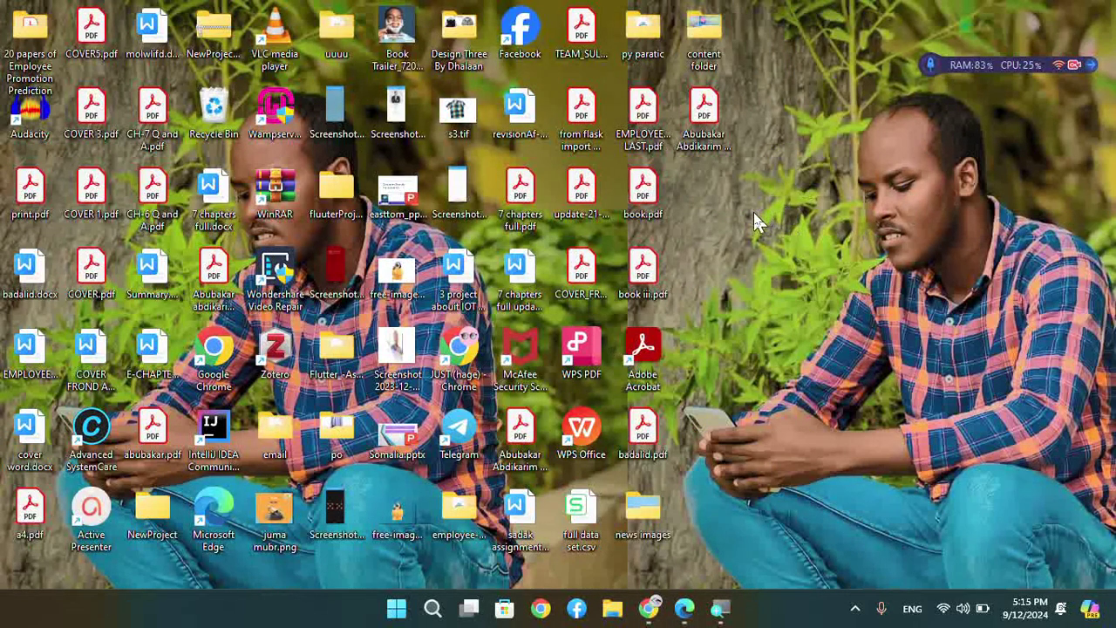
- Check the icon size options under magnification and switch the desktop to Large icons
right_click(755, 222)
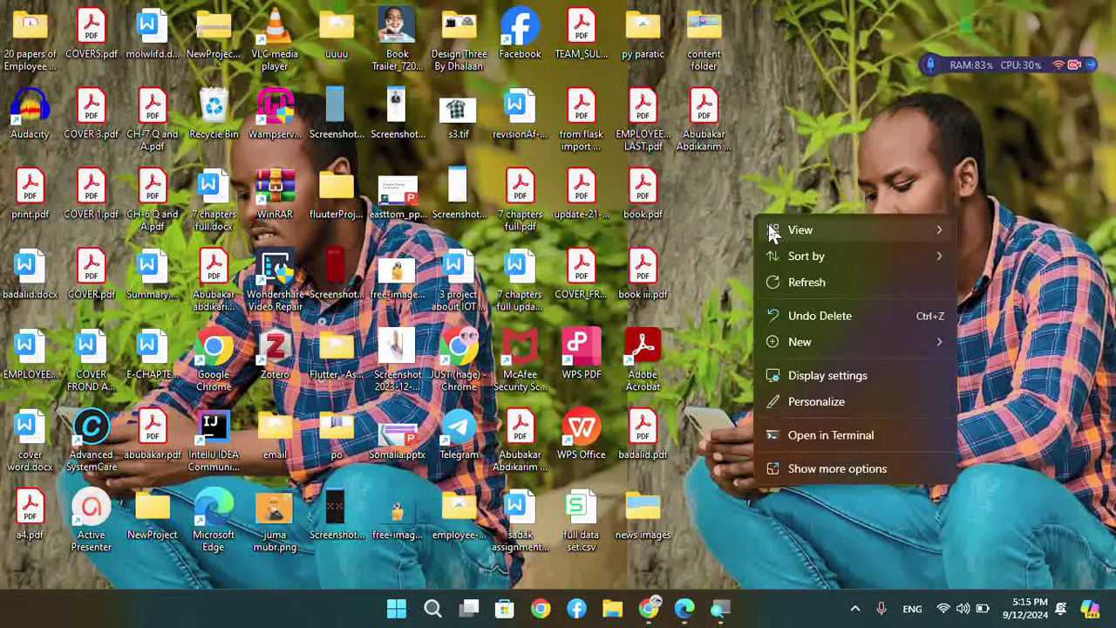
mouse_move(772, 234)
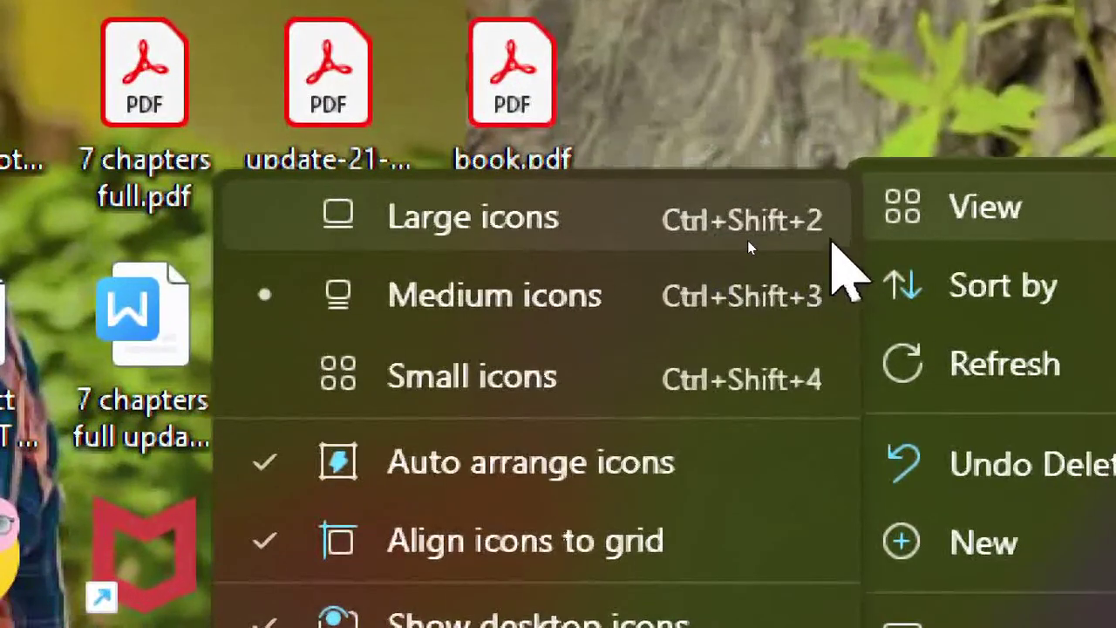
left_click(734, 173)
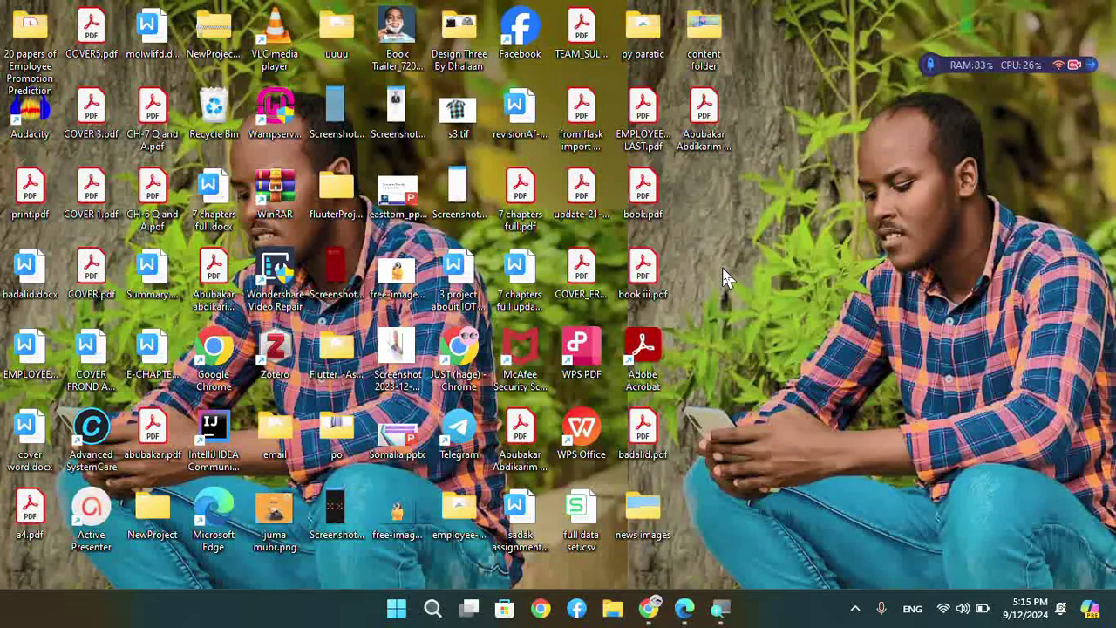
key("ctrl+shift+2")
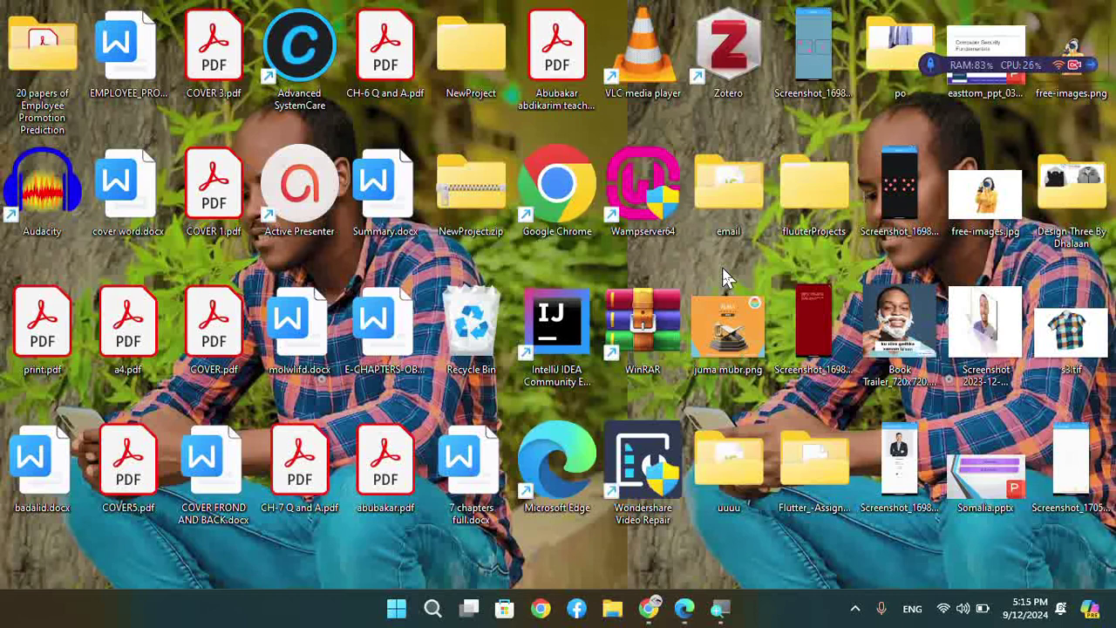
- Review the desktop icon size options, try out different icon sizes and resize the desktop icons to small
right_click(723, 272)
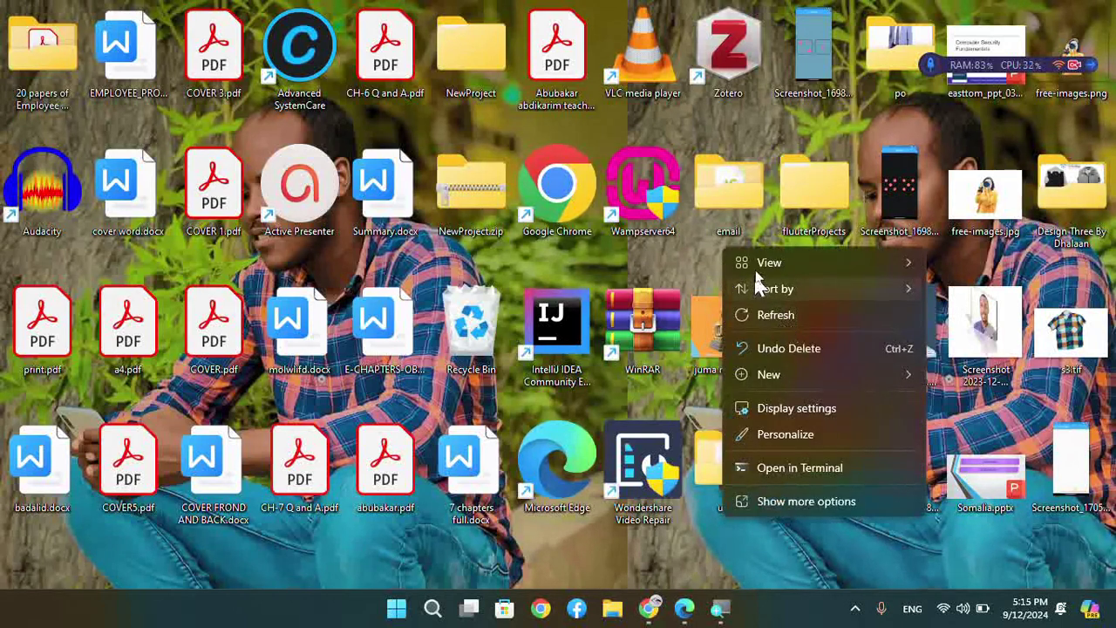
mouse_move(761, 272)
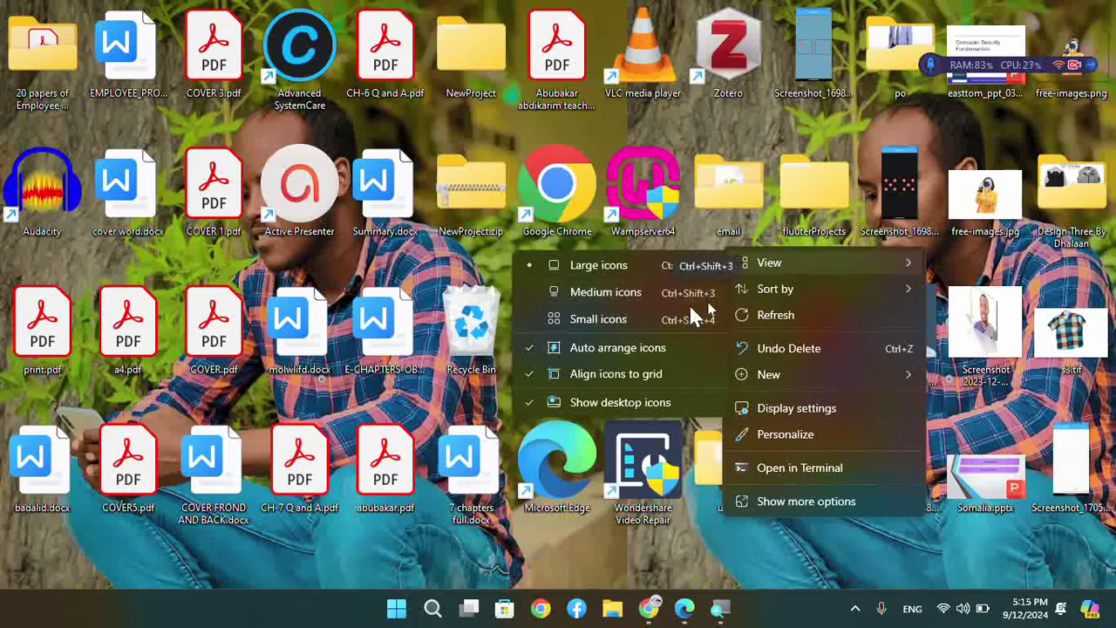
left_click(755, 121)
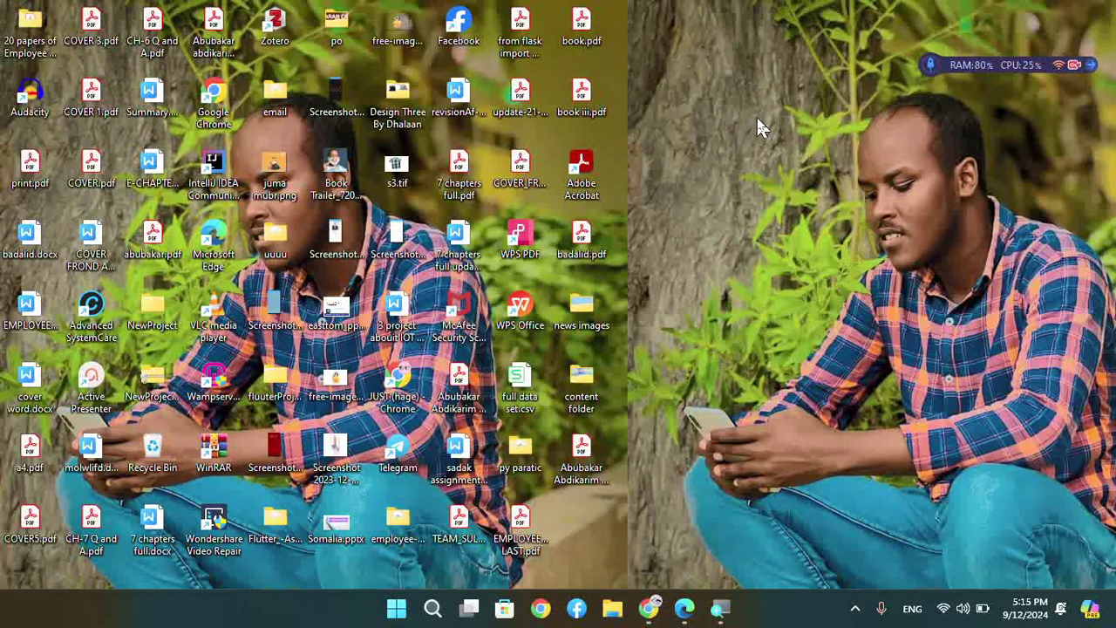
scroll(757, 122, "up", 1)
scroll(756, 122, "down", 2)
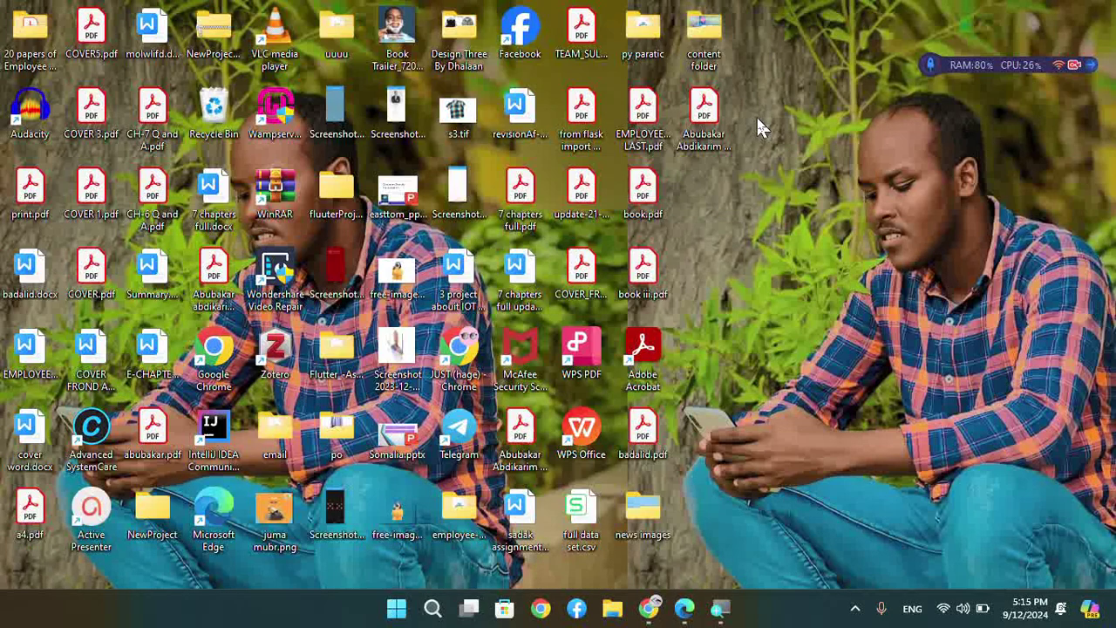
scroll(757, 122, "up", 1)
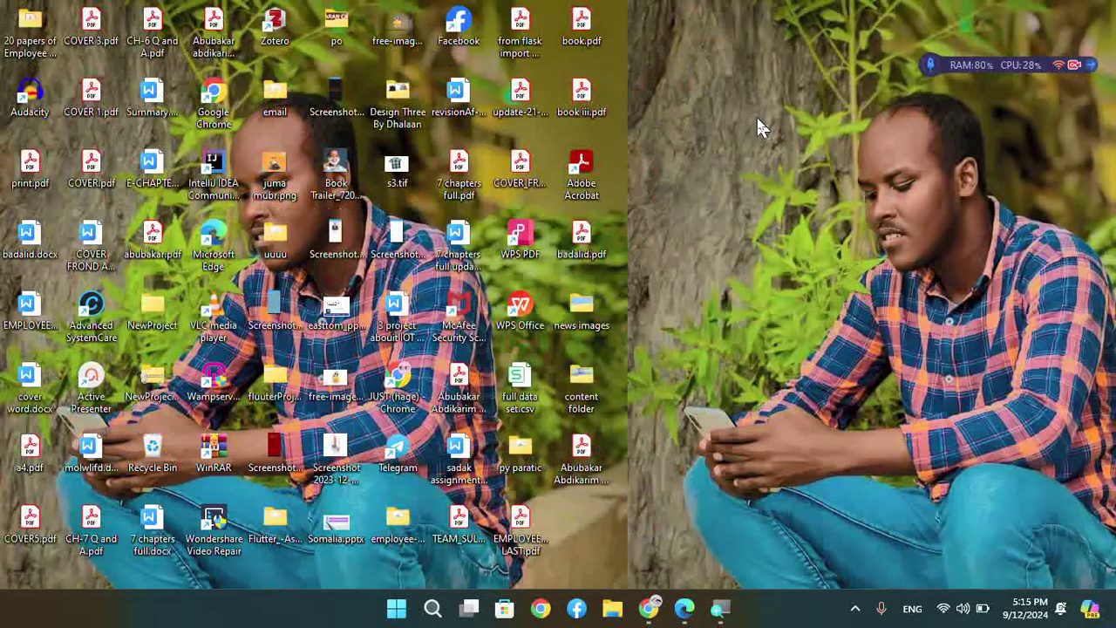
- Switch to the Canva presentation in Chrome to review the topic list, and return to the desktop
mouse_move(646, 611)
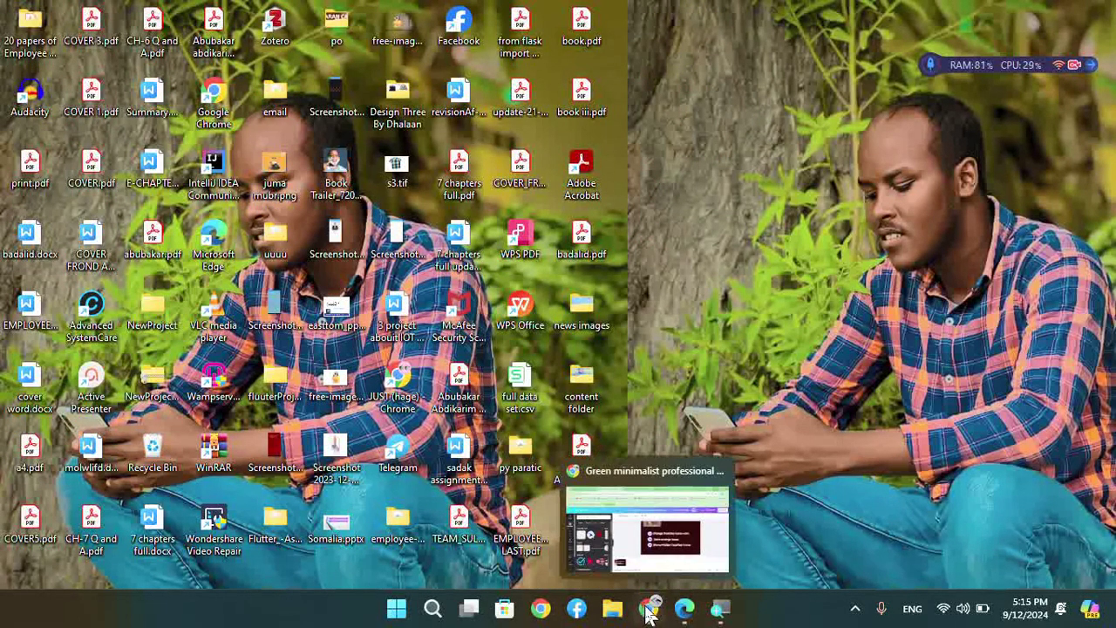
left_click(652, 514)
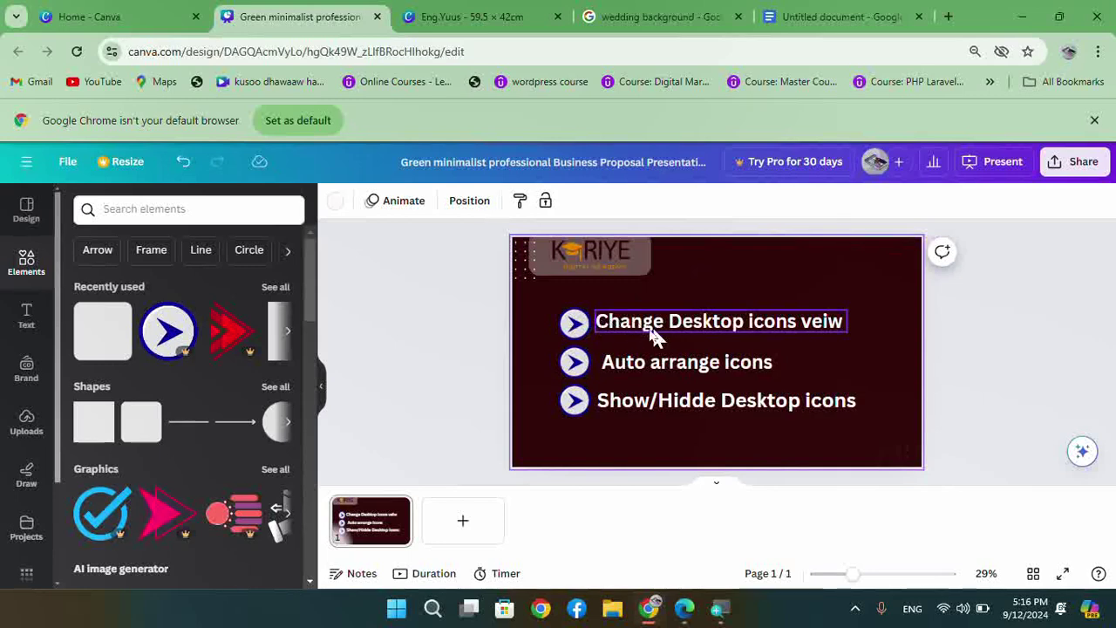
left_click(693, 325)
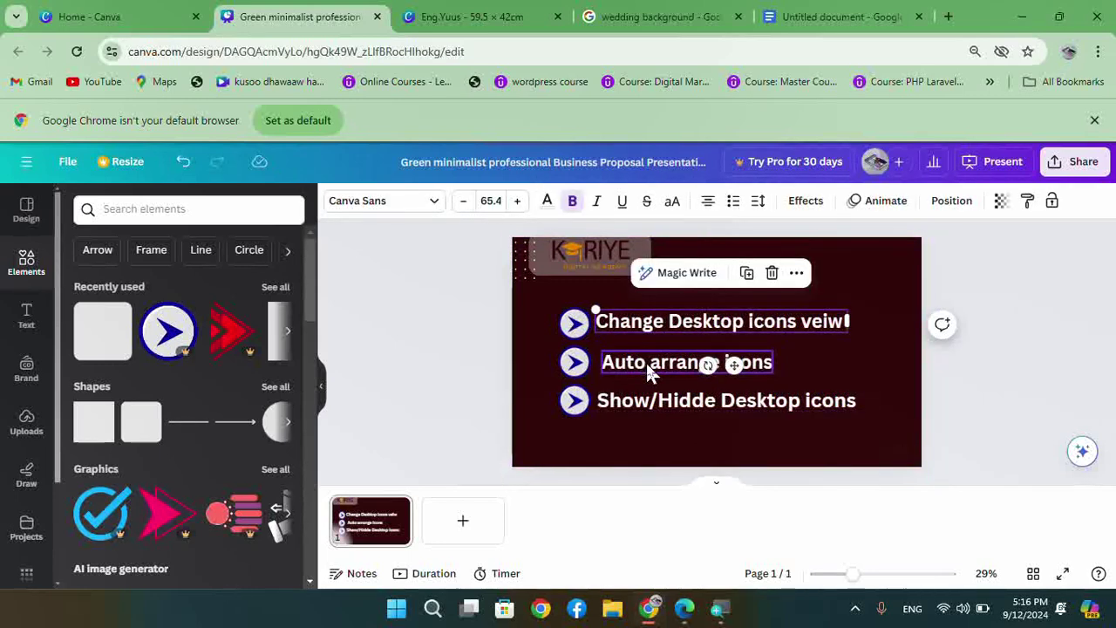
mouse_move(683, 621)
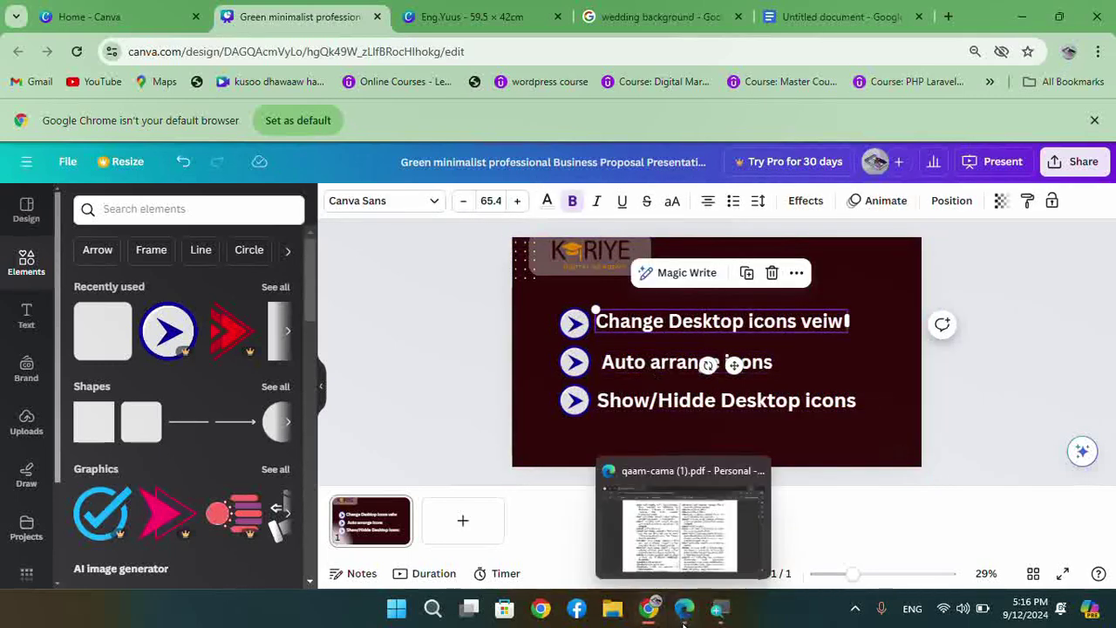
left_click(1020, 17)
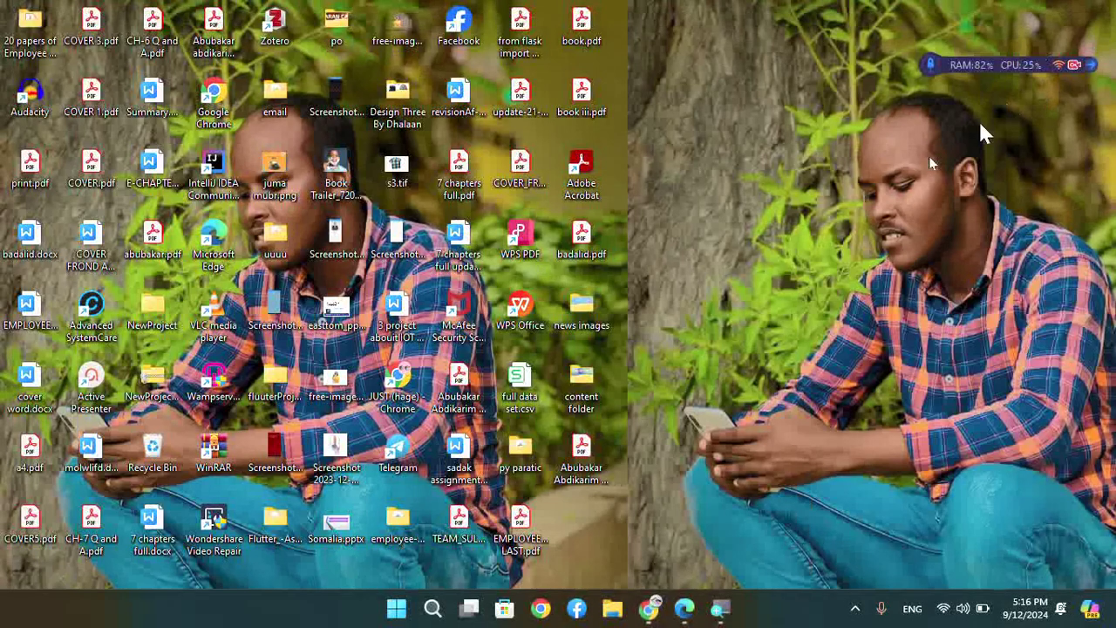
- Turn off Auto arrange icons for the desktop
left_click_drag(768, 200, 778, 225)
left_click_drag(742, 87, 793, 293)
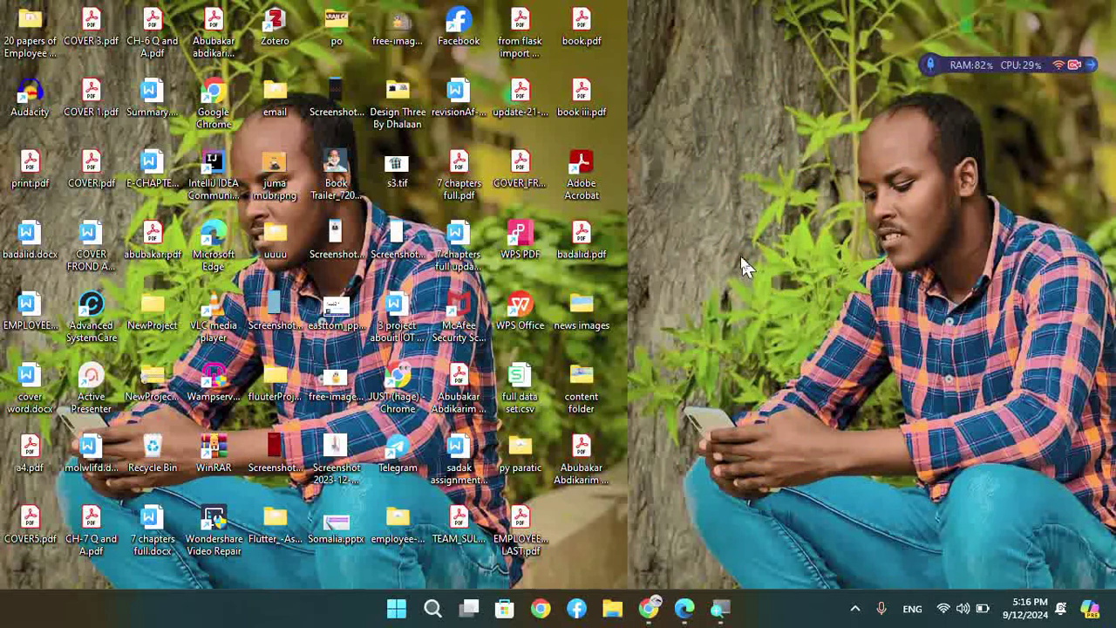
right_click(740, 255)
mouse_move(755, 265)
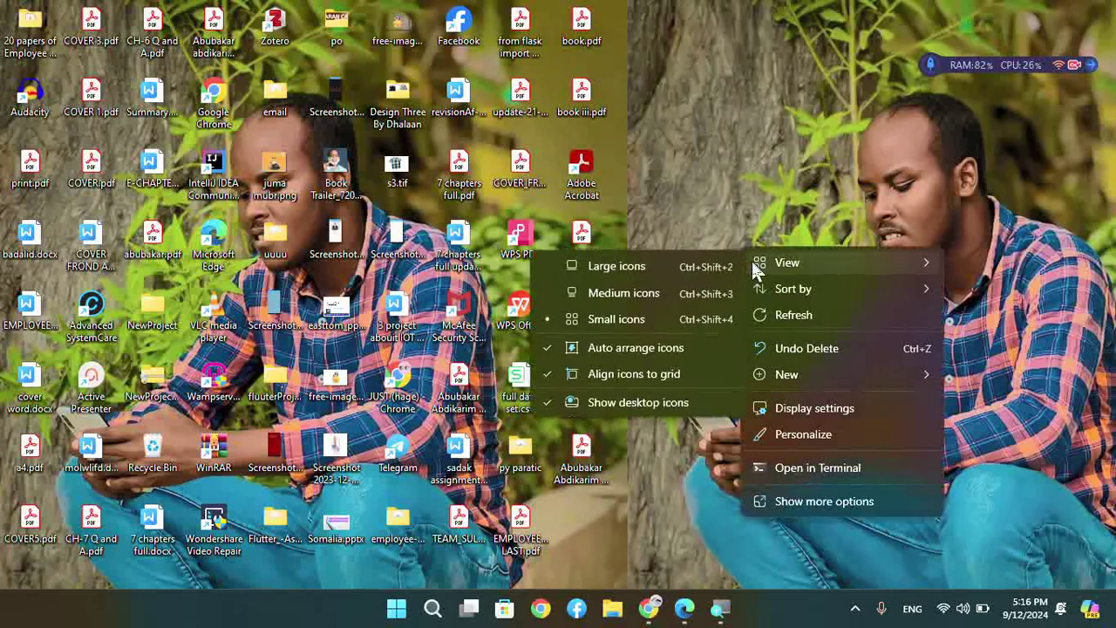
left_click(560, 346)
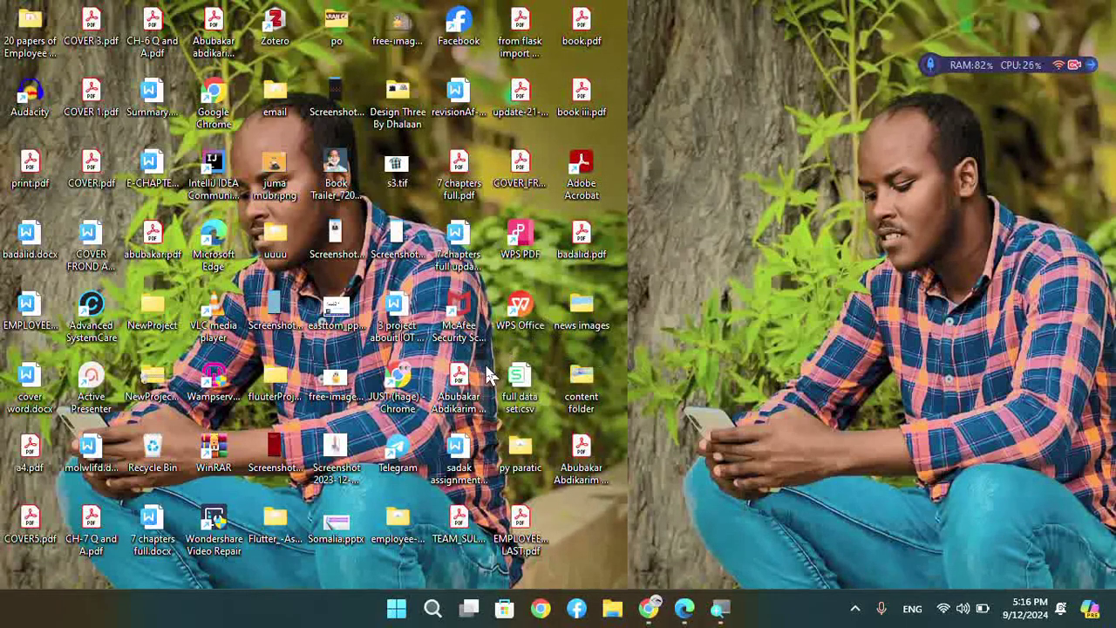
- Scatter the news images, Adobe Acrobat, badalid.pdf, book iii.pdf, WPS PDF and book.pdf icons across the empty half of the desktop
left_click_drag(574, 311, 1020, 196)
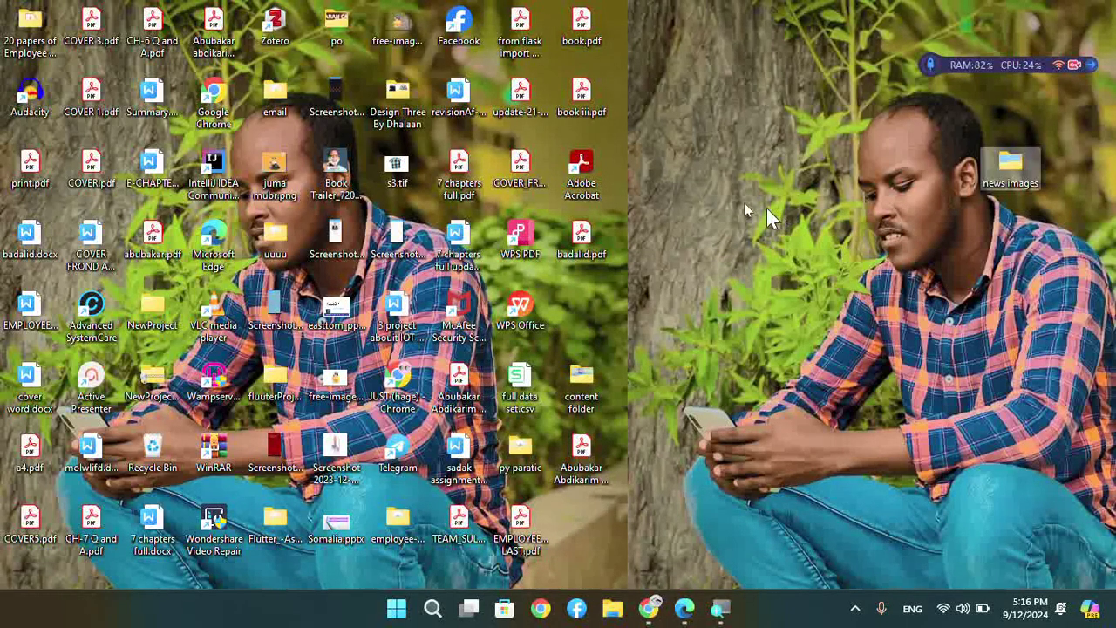
left_click_drag(590, 183, 876, 315)
left_click_drag(589, 241, 828, 103)
left_click_drag(571, 101, 751, 264)
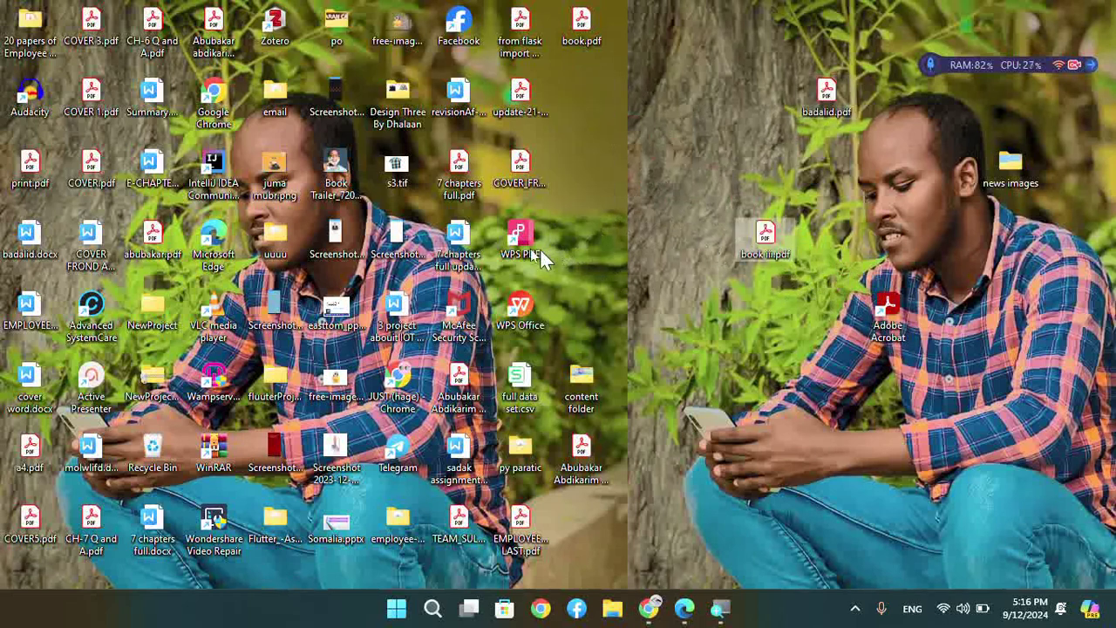
left_click_drag(540, 249, 845, 38)
left_click_drag(596, 35, 898, 530)
- Spread the WPS Office, update-21, from flask import Flask.pdf, COVER_FROND_AND_BACK[1].pdf and both 7 chapters file icons over free desktop space
left_click_drag(520, 314, 706, 244)
left_click_drag(519, 98, 706, 170)
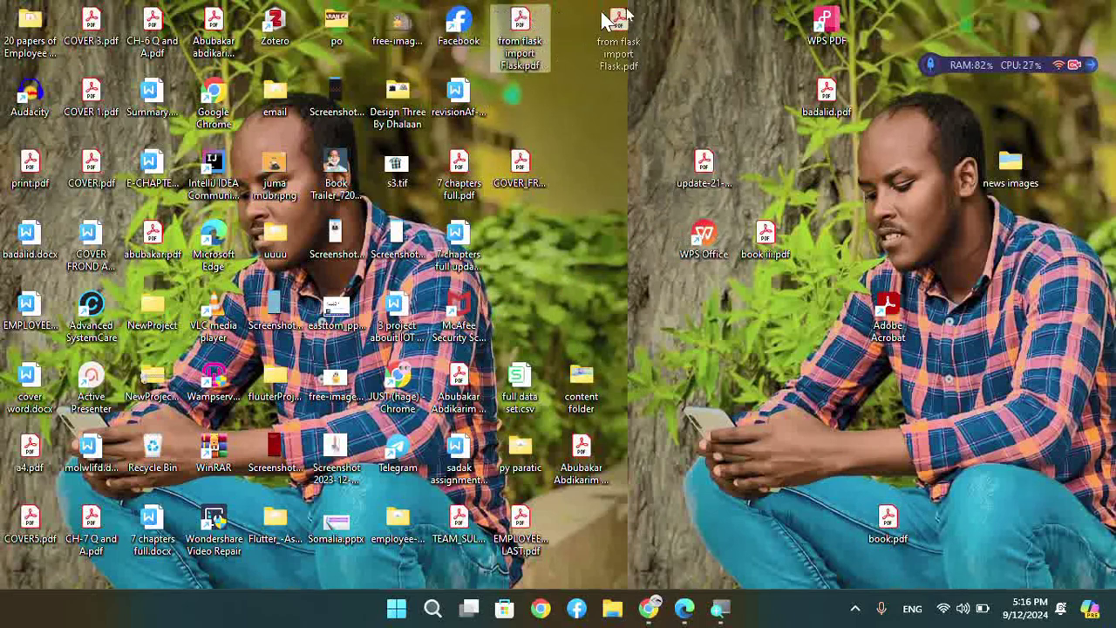
left_click_drag(517, 22, 641, 24)
left_click_drag(521, 167, 727, 82)
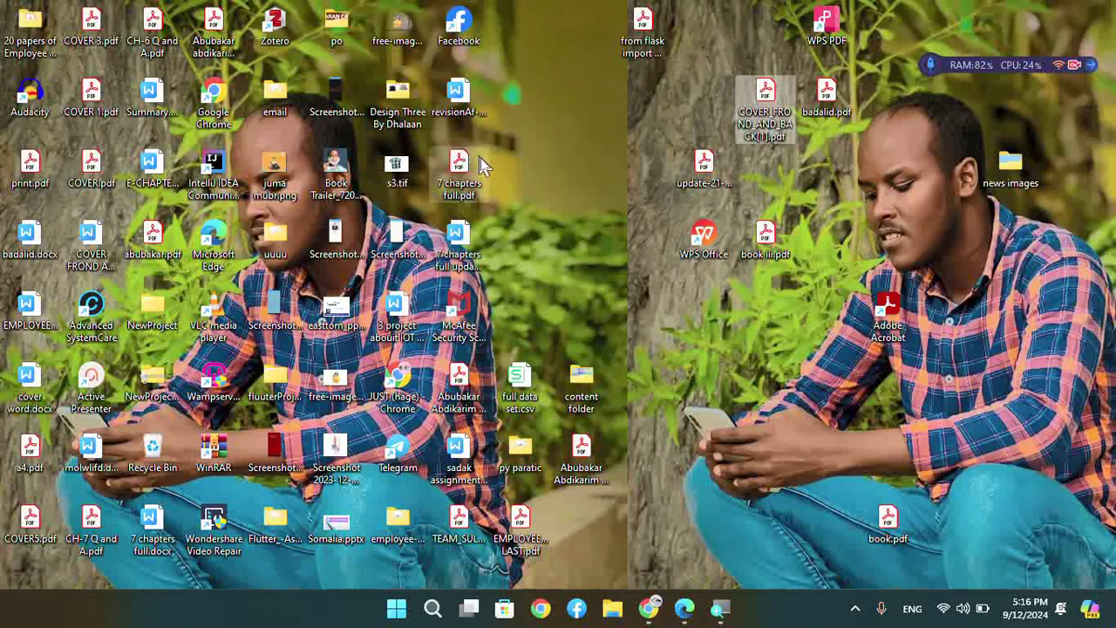
left_click_drag(456, 183, 1032, 328)
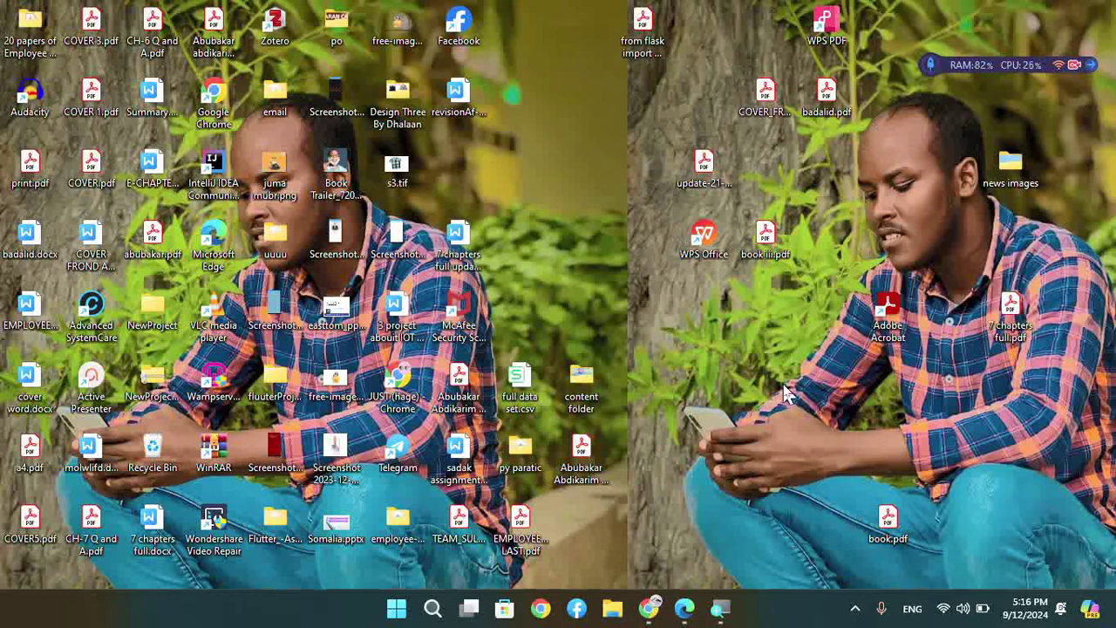
left_click_drag(462, 253, 583, 210)
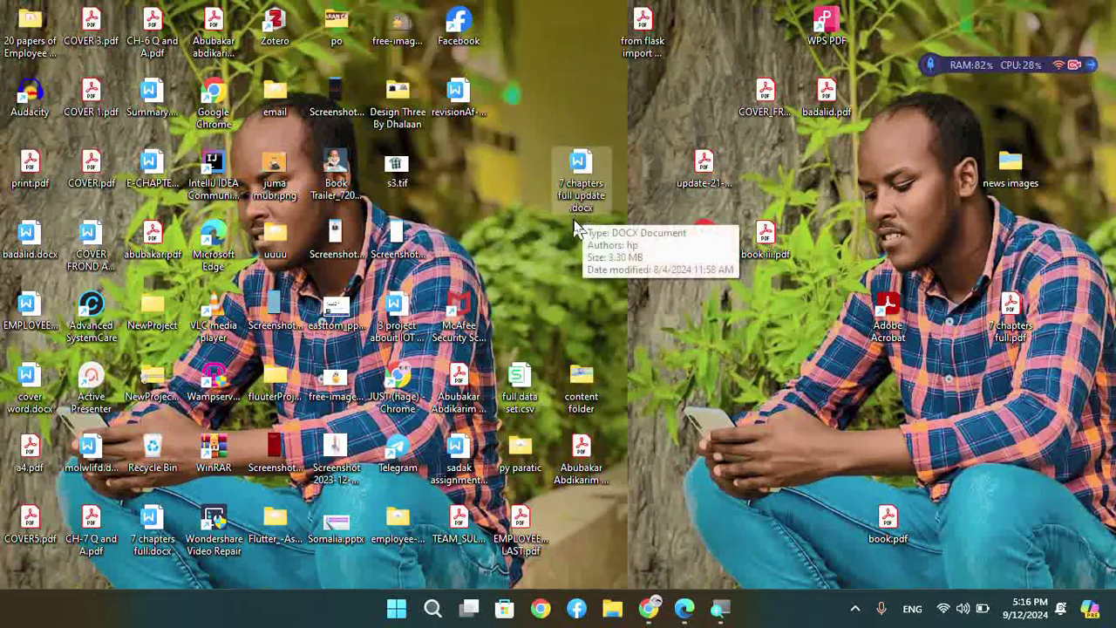
left_click(558, 239)
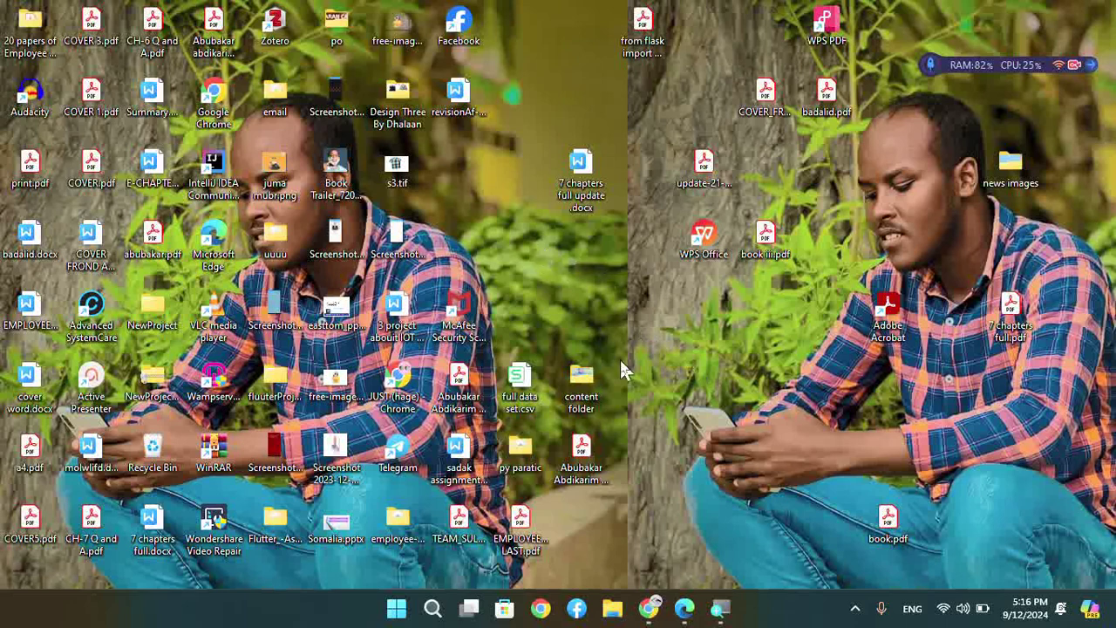
- Turn on Auto arrange icons to line up the scattered desktop icons
right_click(673, 321)
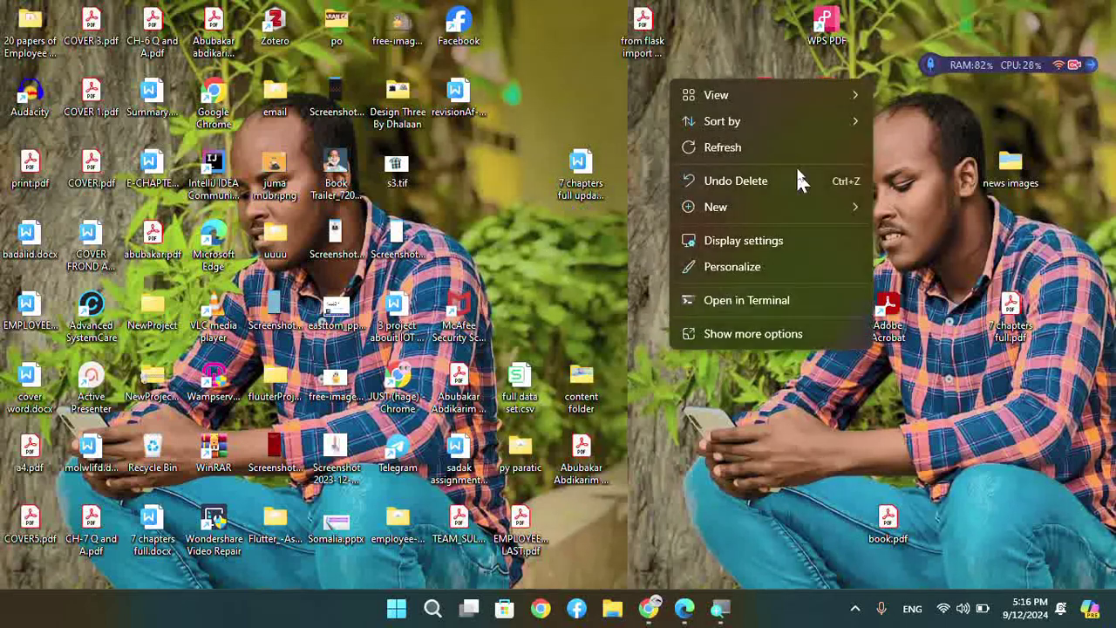
mouse_move(728, 113)
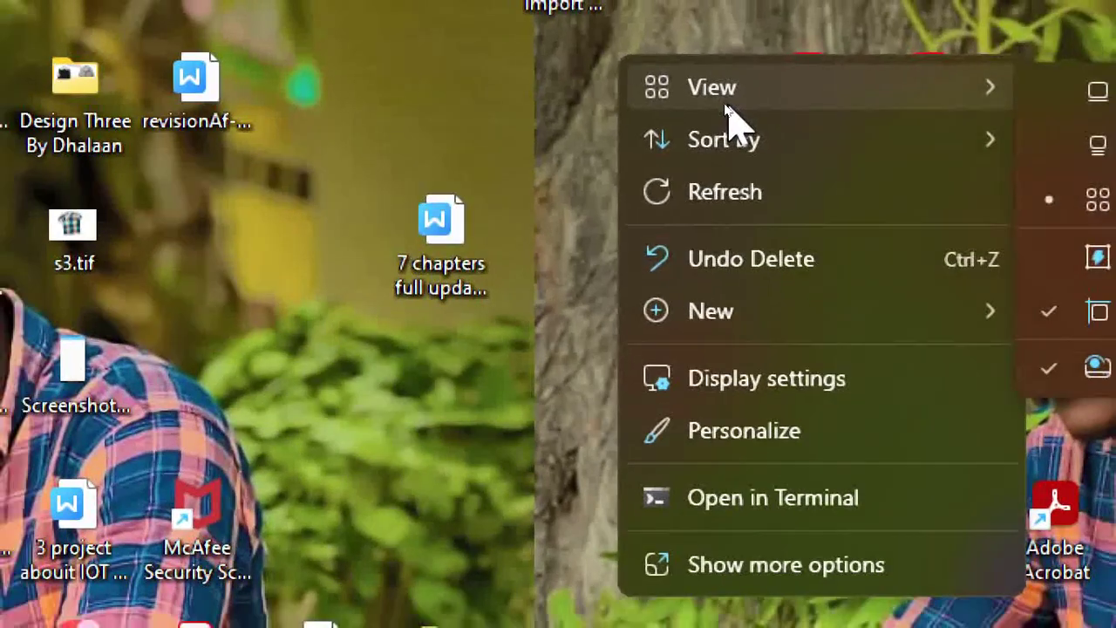
key("super")
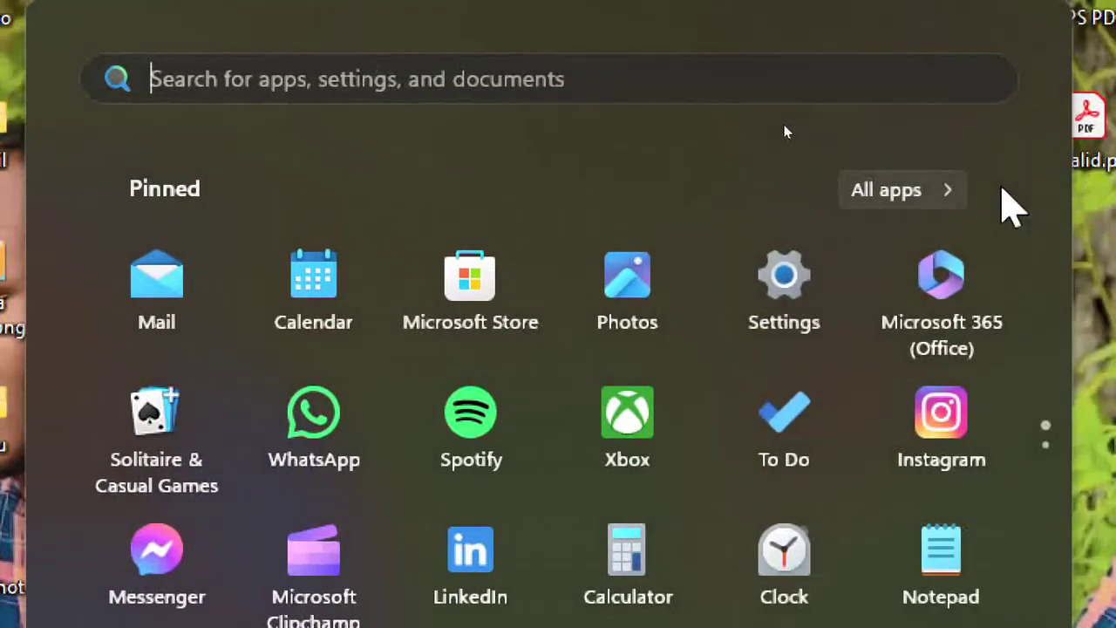
key("super")
right_click(952, 240)
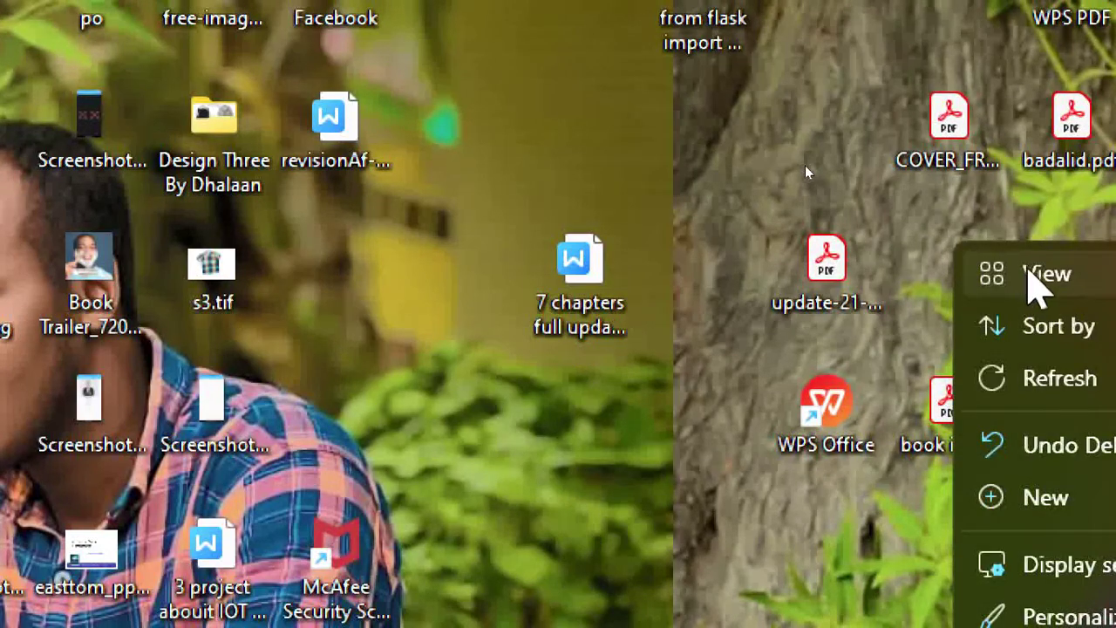
mouse_move(1030, 270)
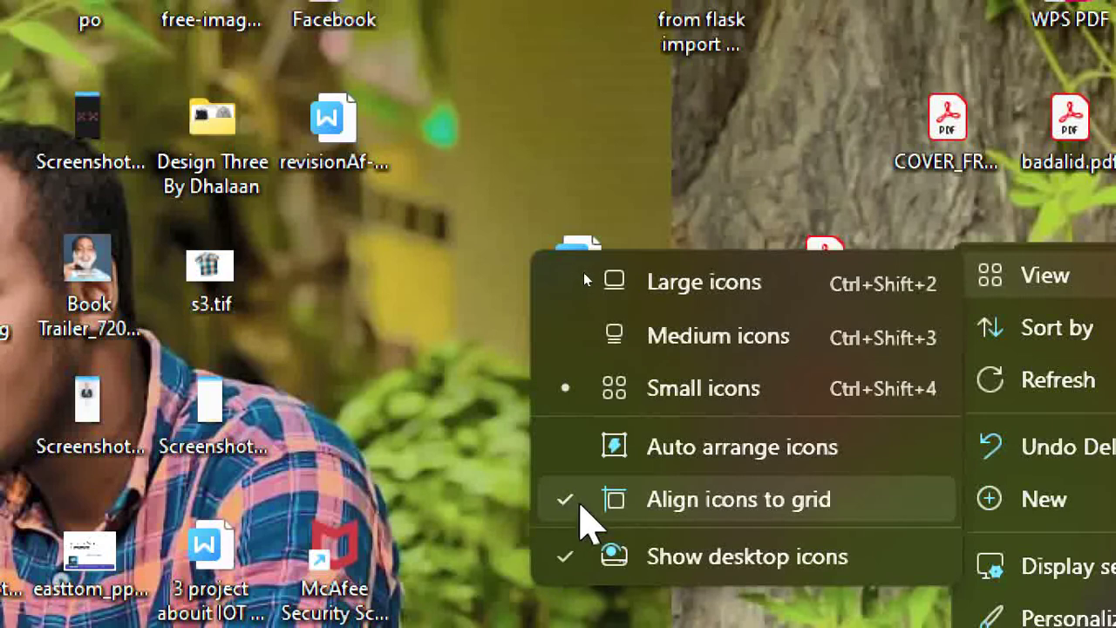
left_click(556, 445)
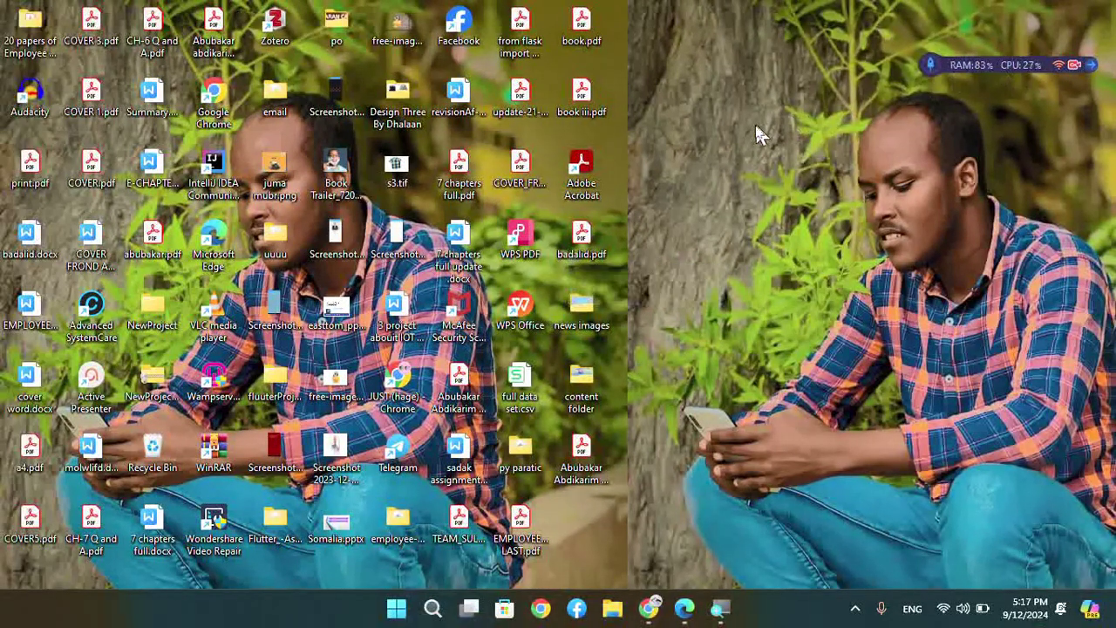
- Turn off Auto arrange icons again so the desktop icons can be moved freely
right_click(755, 152)
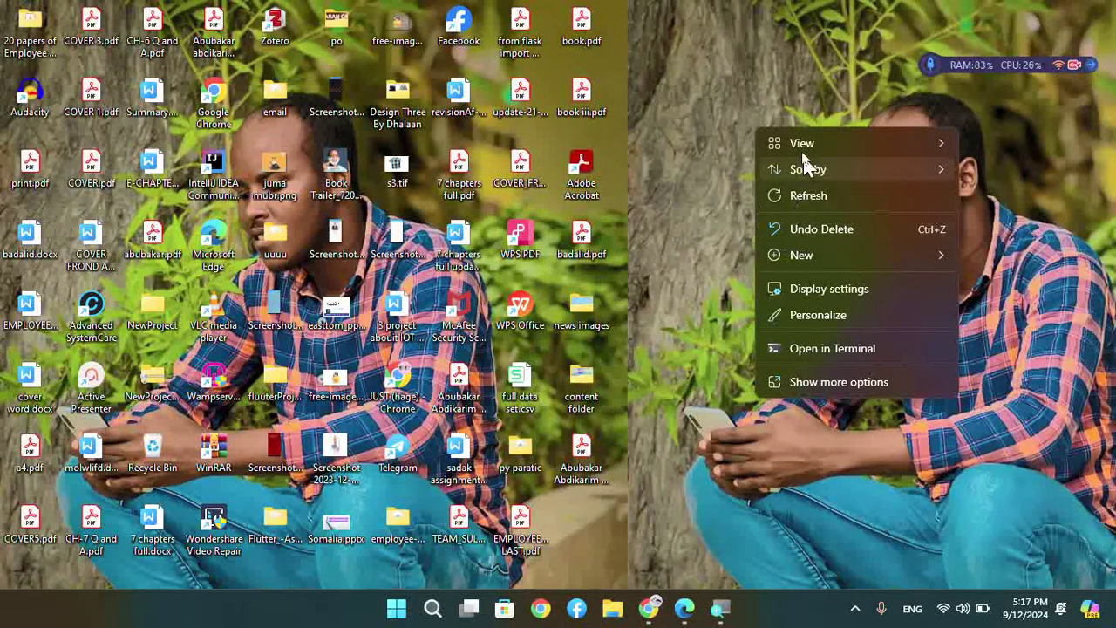
mouse_move(791, 148)
left_click(668, 230)
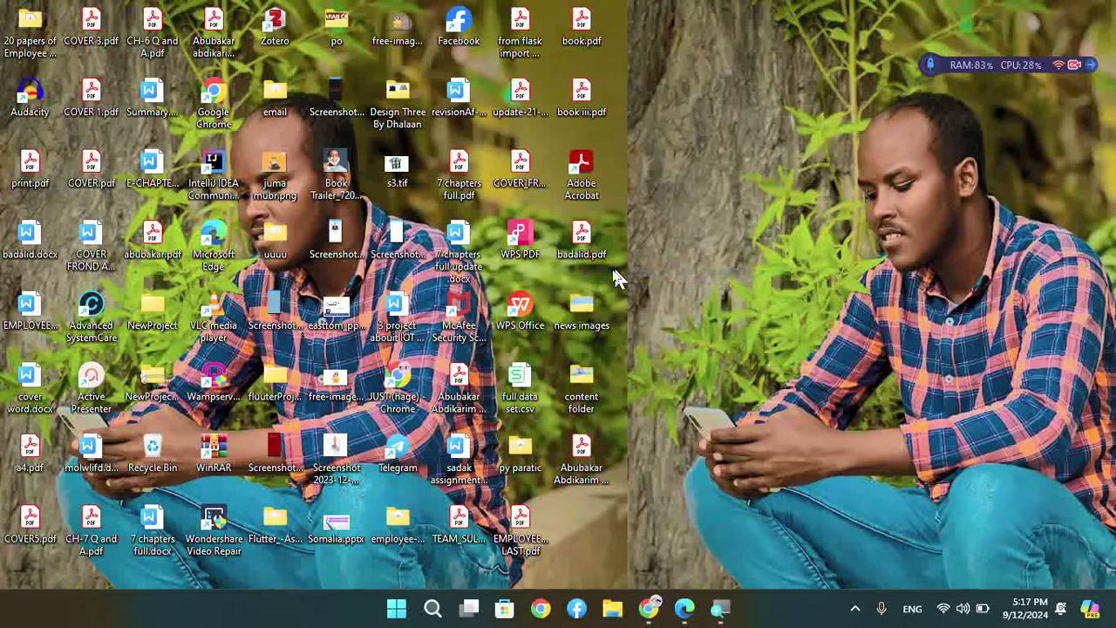
- Move the block of icons from from flask import Flask.pdf and book.pdf down to py paratic together into the empty half of the desktop
left_click_drag(630, 27, 532, 479)
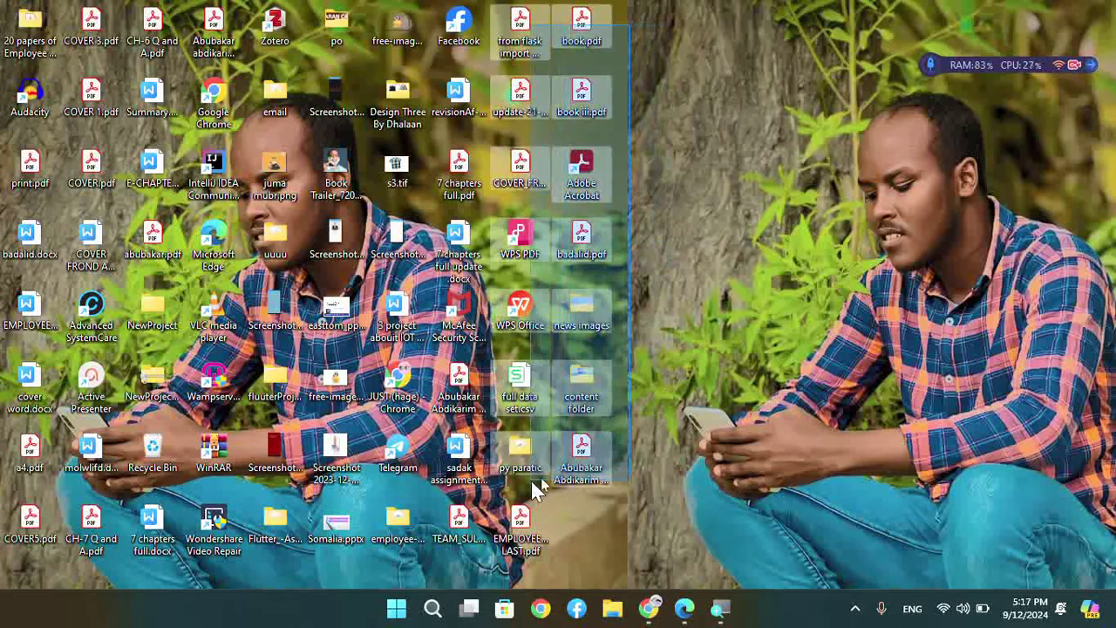
left_click_drag(598, 274, 953, 257)
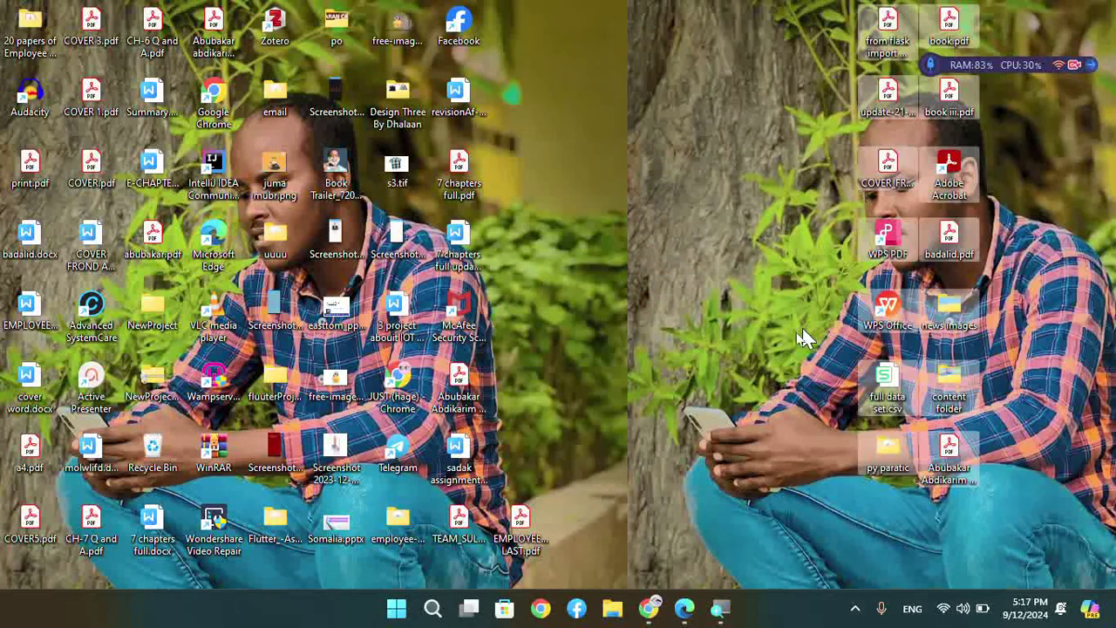
left_click(778, 350)
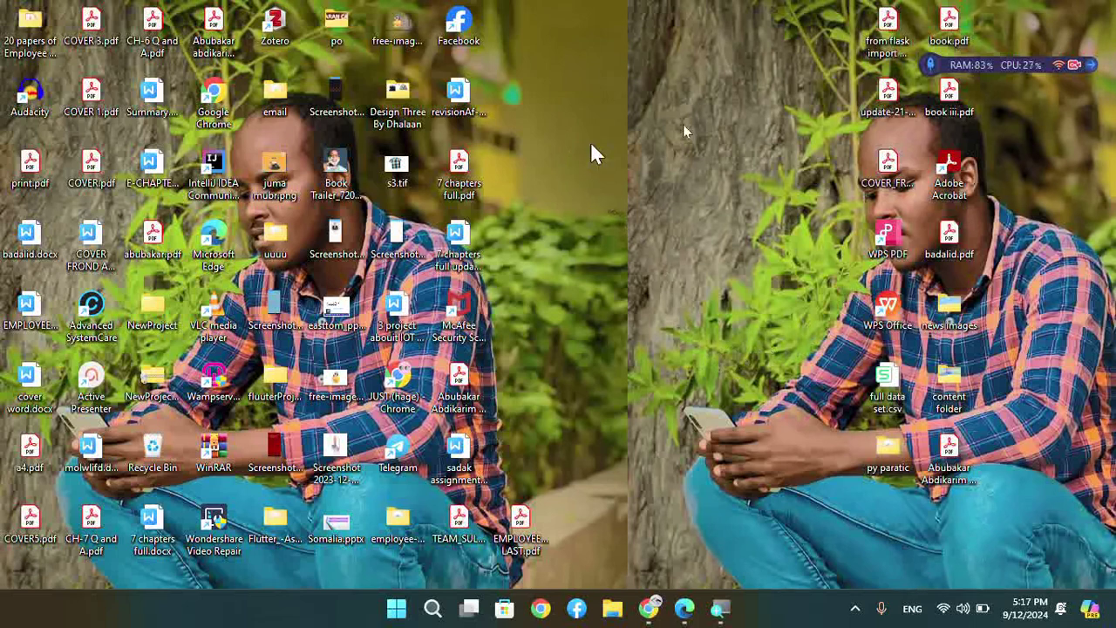
- Turn Auto arrange icons back on to regroup the moved block with the other desktop icons
right_click(612, 197)
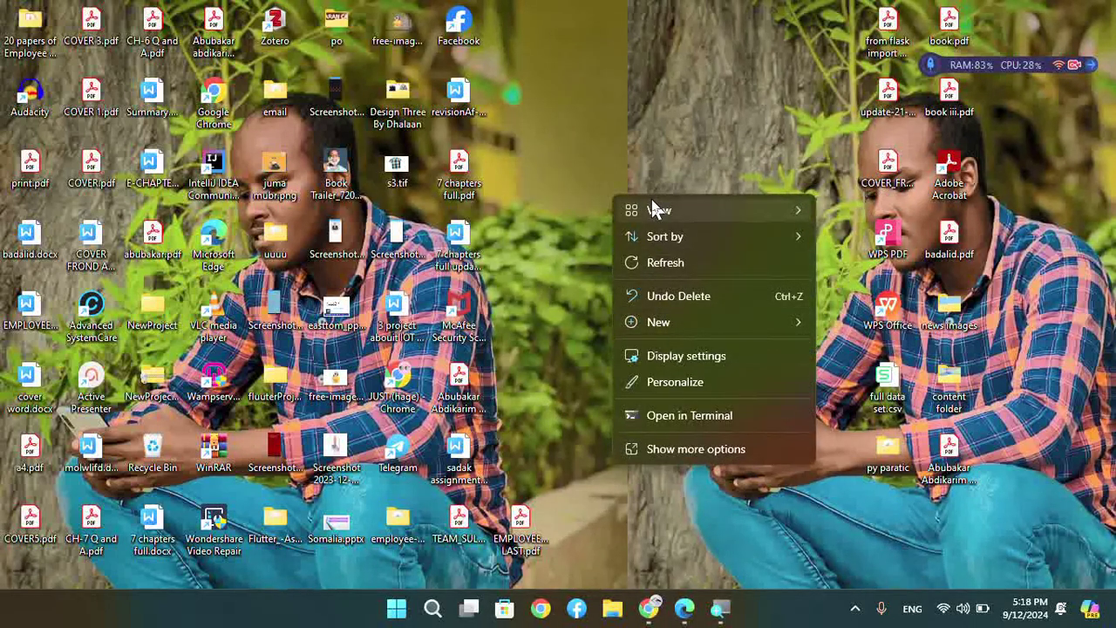
mouse_move(650, 210)
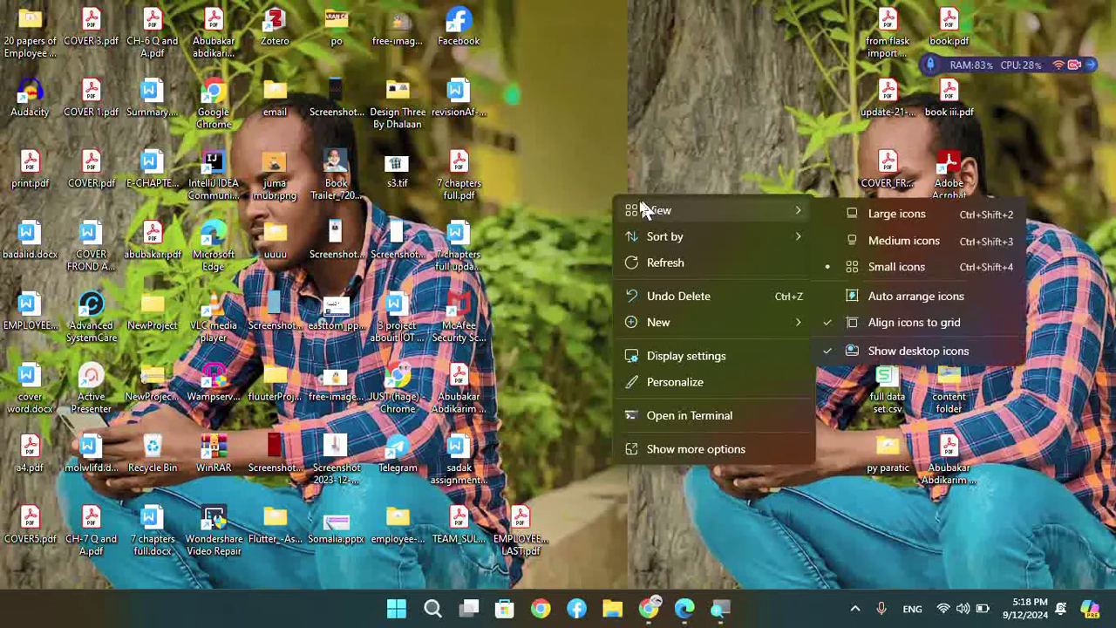
left_click(903, 305)
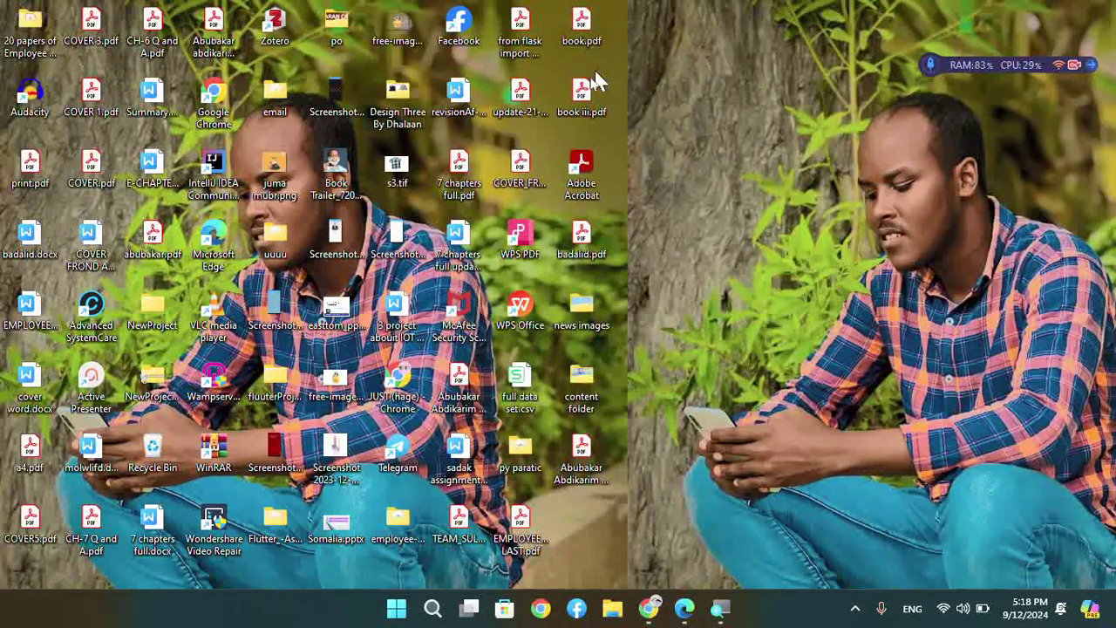
- Try to move single icons such as book iii.pdf, badalid.pdf, Adobe Acrobat and book.pdf into the desktop's empty half with Auto arrange icons on
left_click_drag(575, 104, 789, 98)
left_click_drag(601, 103, 789, 75)
left_click(584, 174)
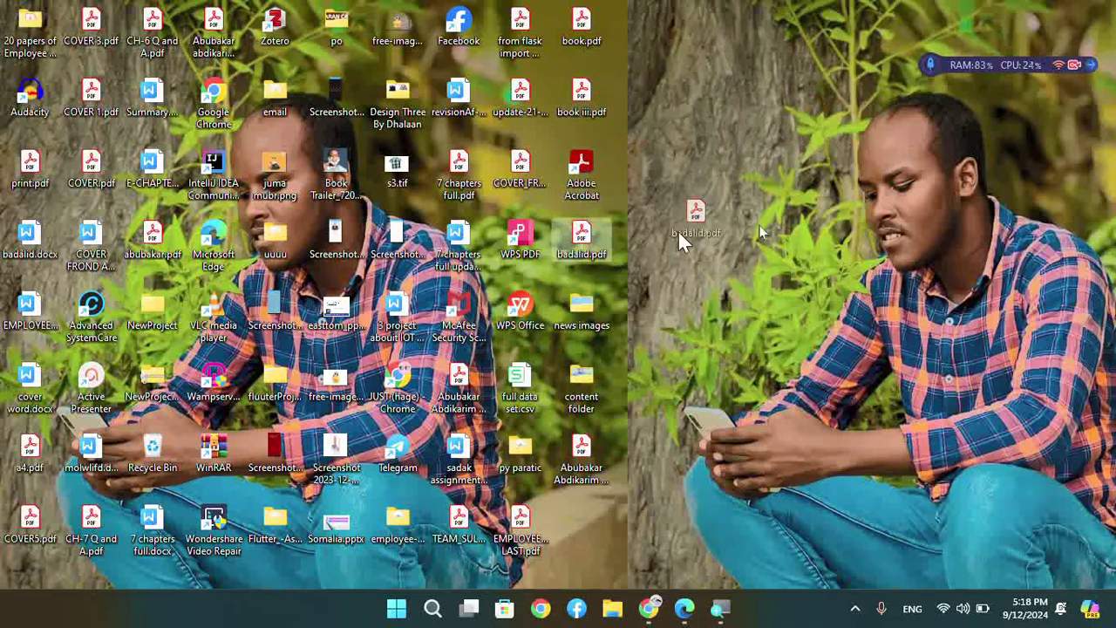
left_click_drag(650, 317, 580, 244)
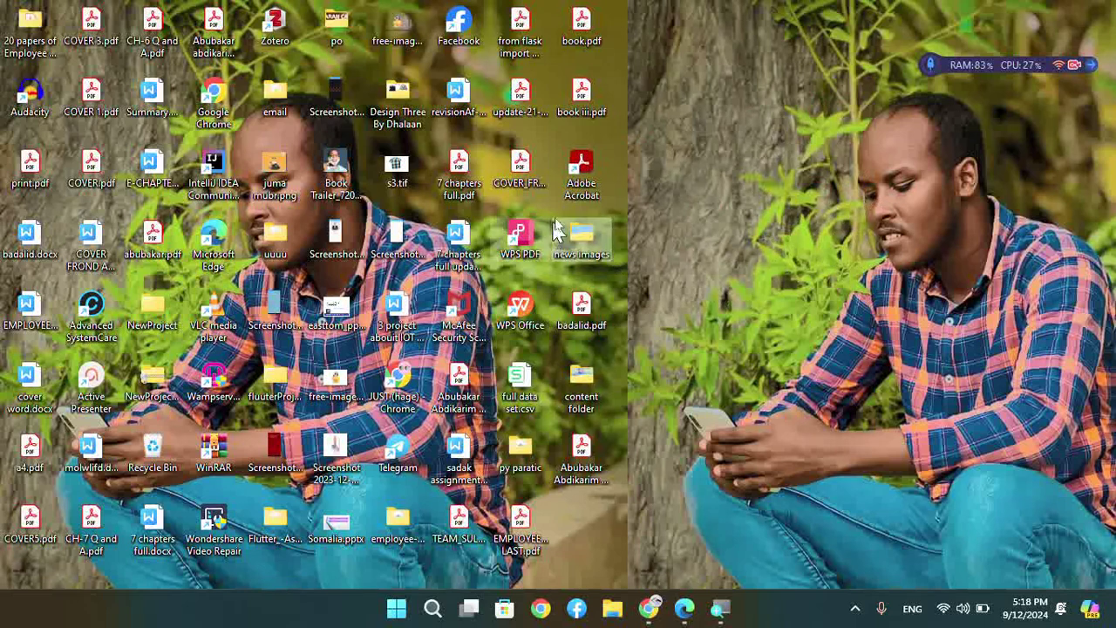
left_click_drag(578, 183, 689, 309)
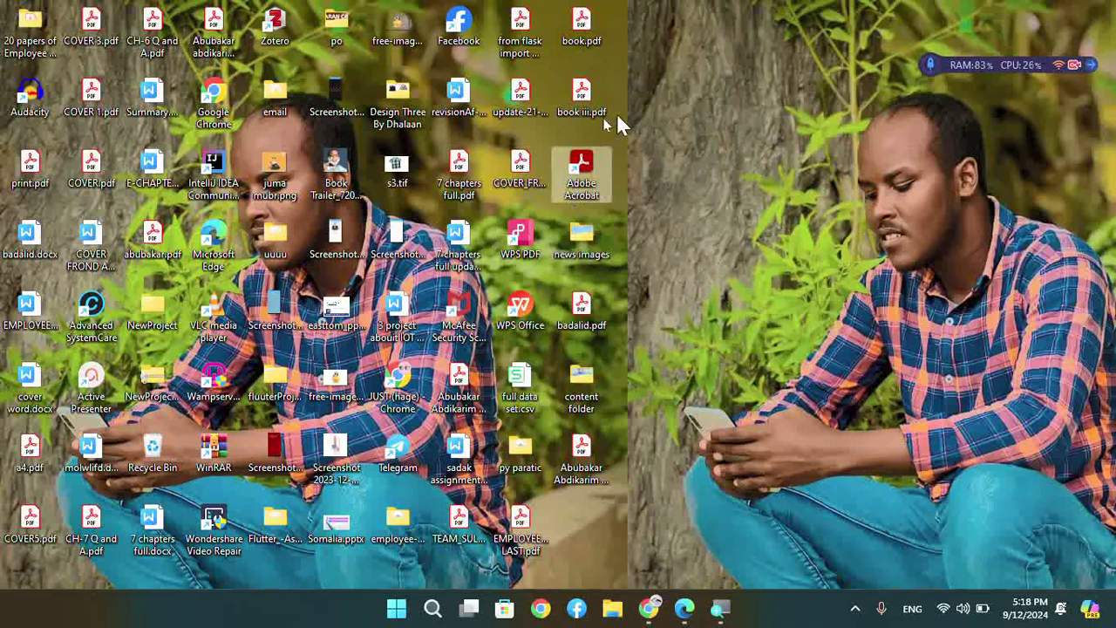
left_click_drag(606, 109, 745, 111)
left_click_drag(581, 27, 755, 33)
left_click_drag(602, 170, 837, 192)
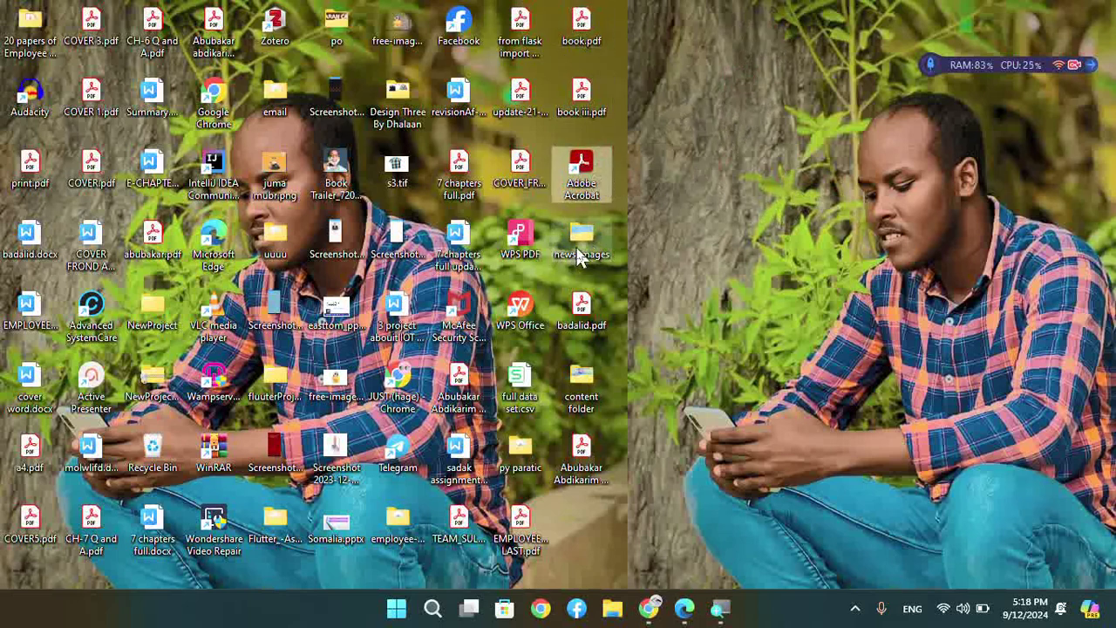
left_click_drag(616, 257, 741, 55)
left_click_drag(601, 166, 656, 168)
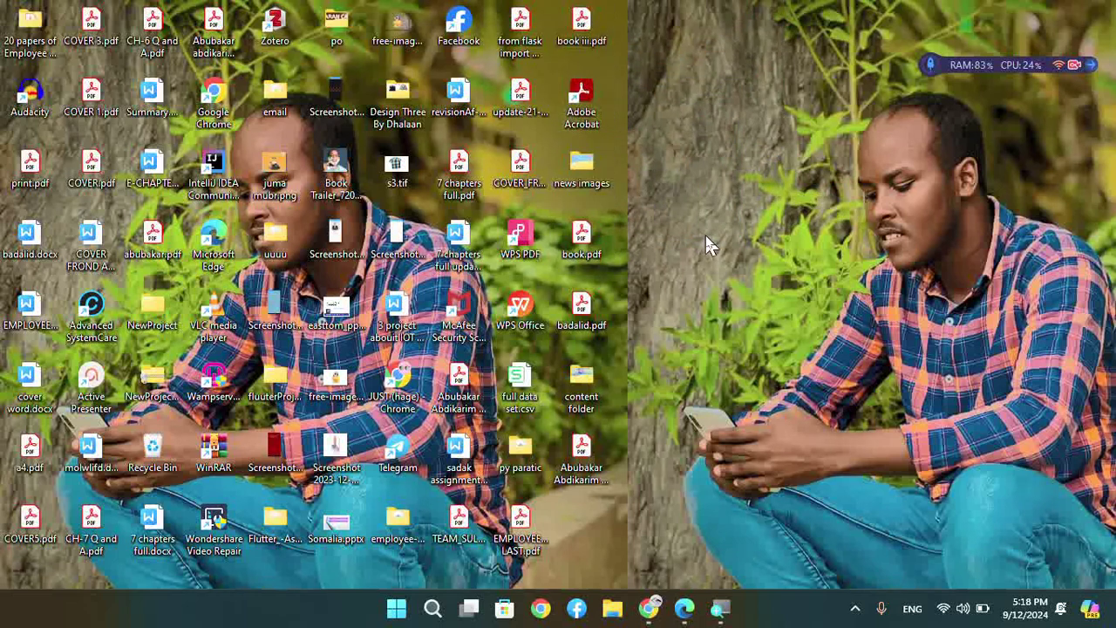
- Switch to the Canva slide in Chrome, review the Show/Hidde Desktop icons topic, and return to the desktop
right_click(666, 168)
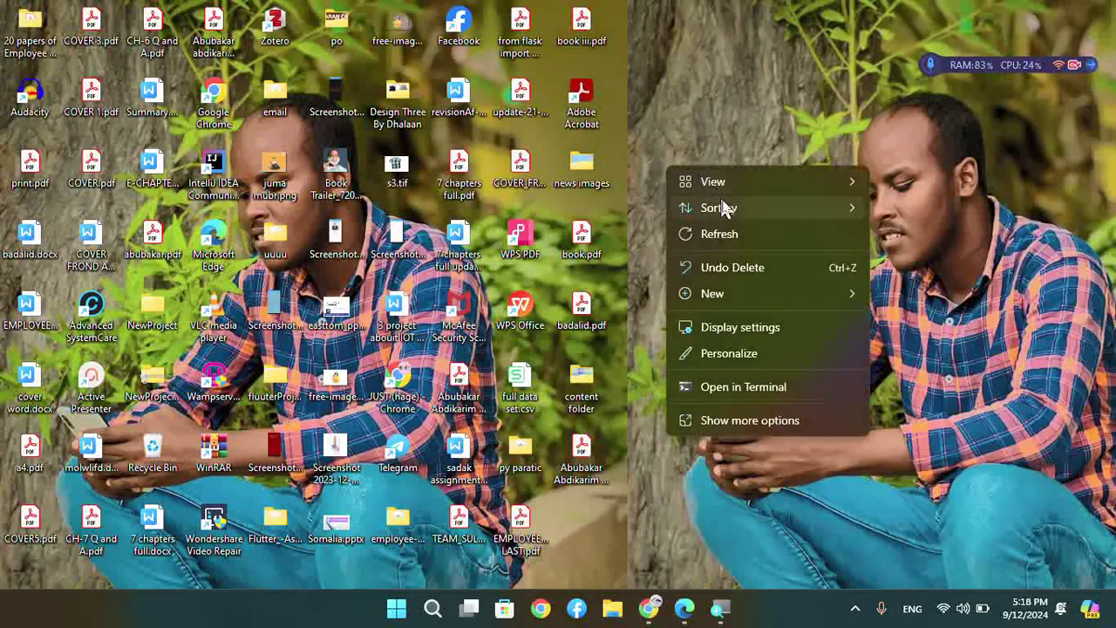
left_click(648, 608)
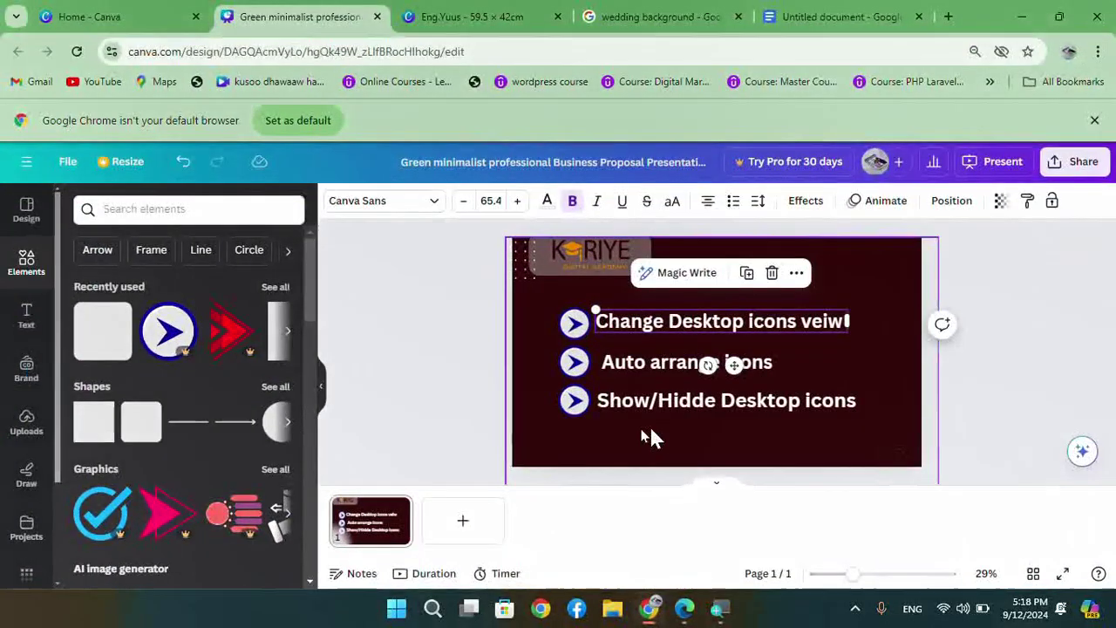
left_click(630, 415)
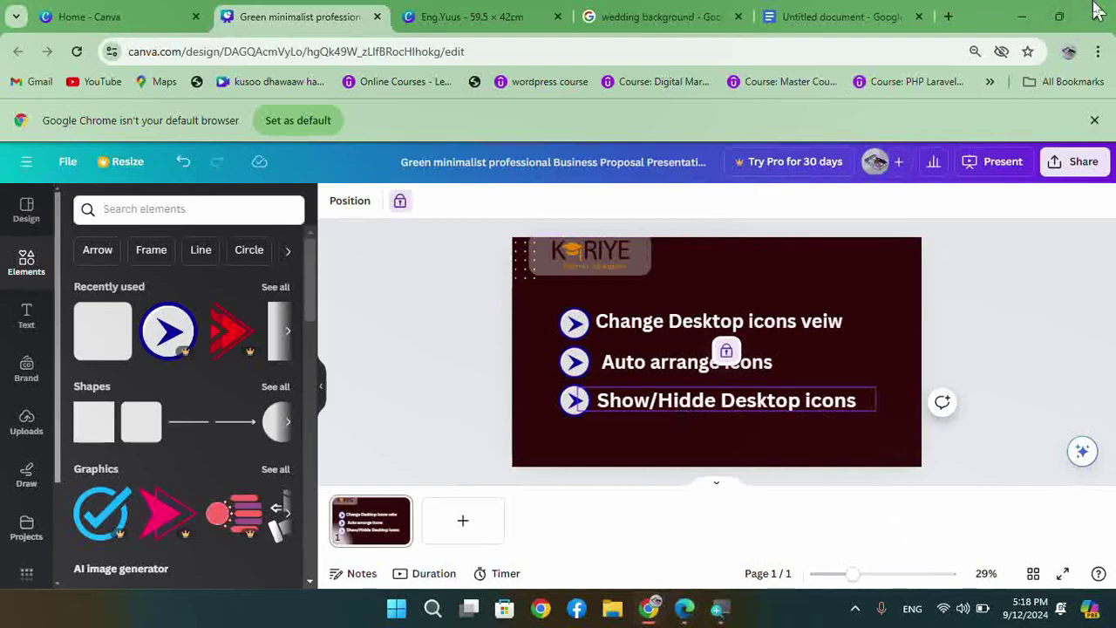
left_click(1022, 15)
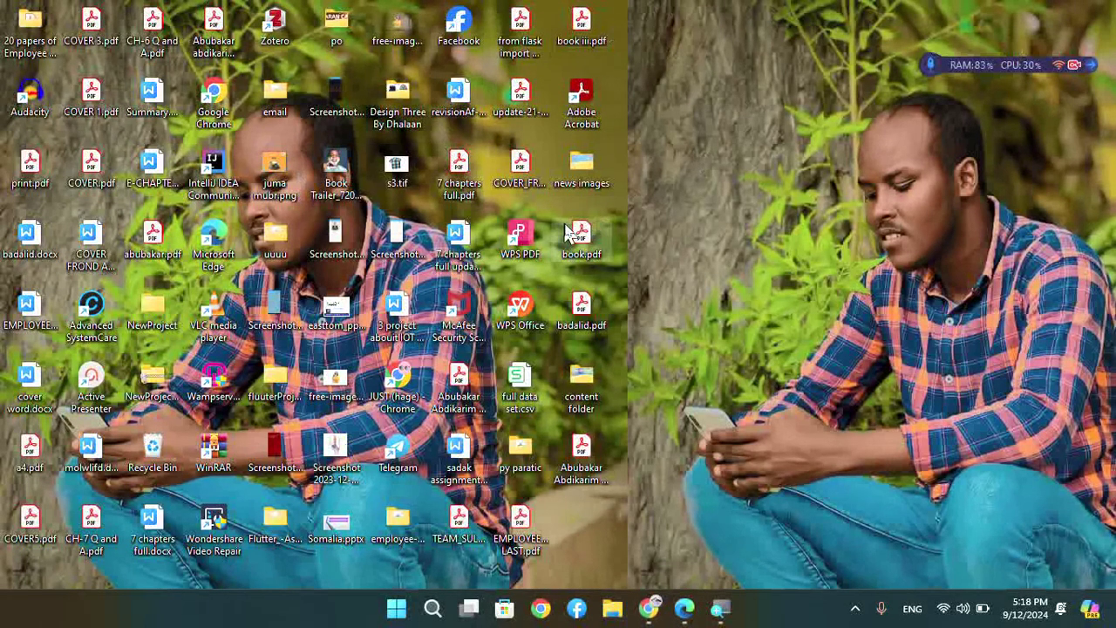
- Turn off Show desktop icons to hide all the icons on the desktop
right_click(708, 220)
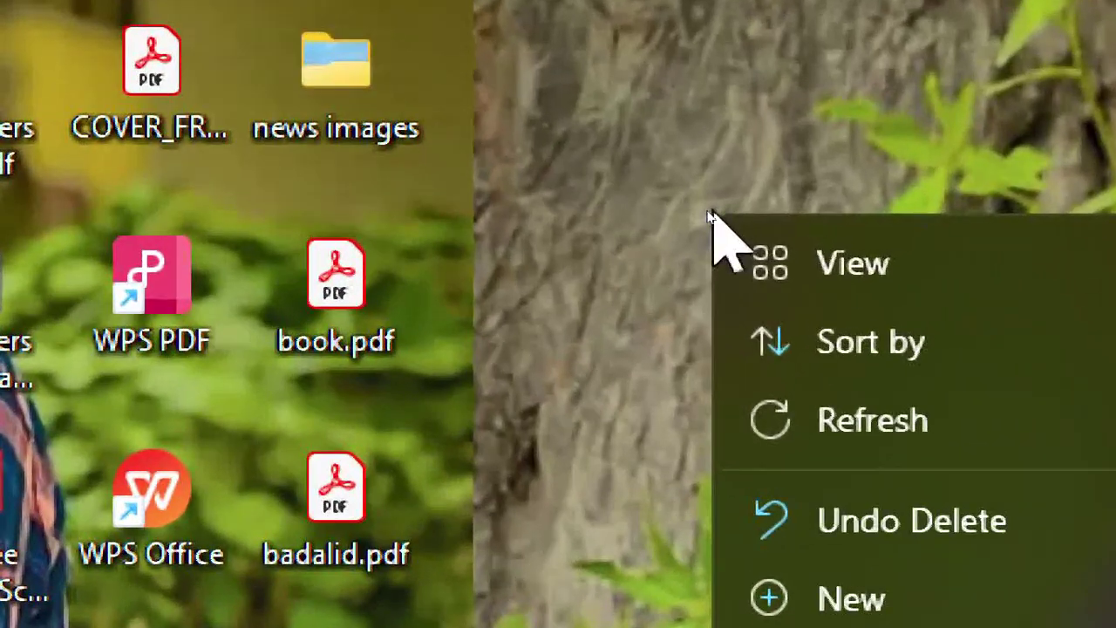
mouse_move(850, 280)
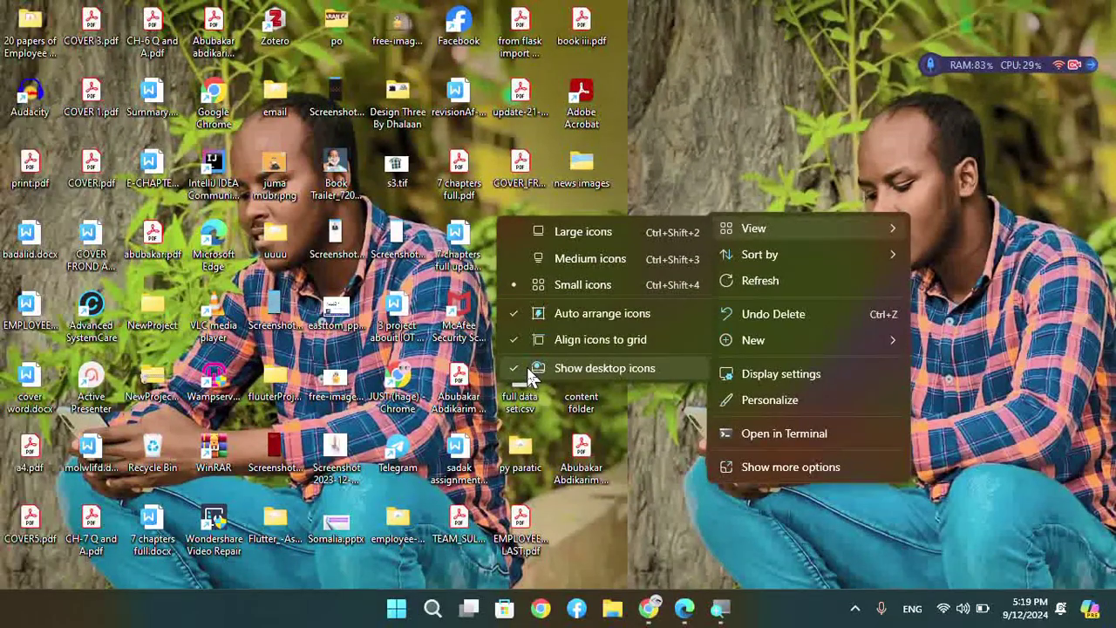
left_click(532, 373)
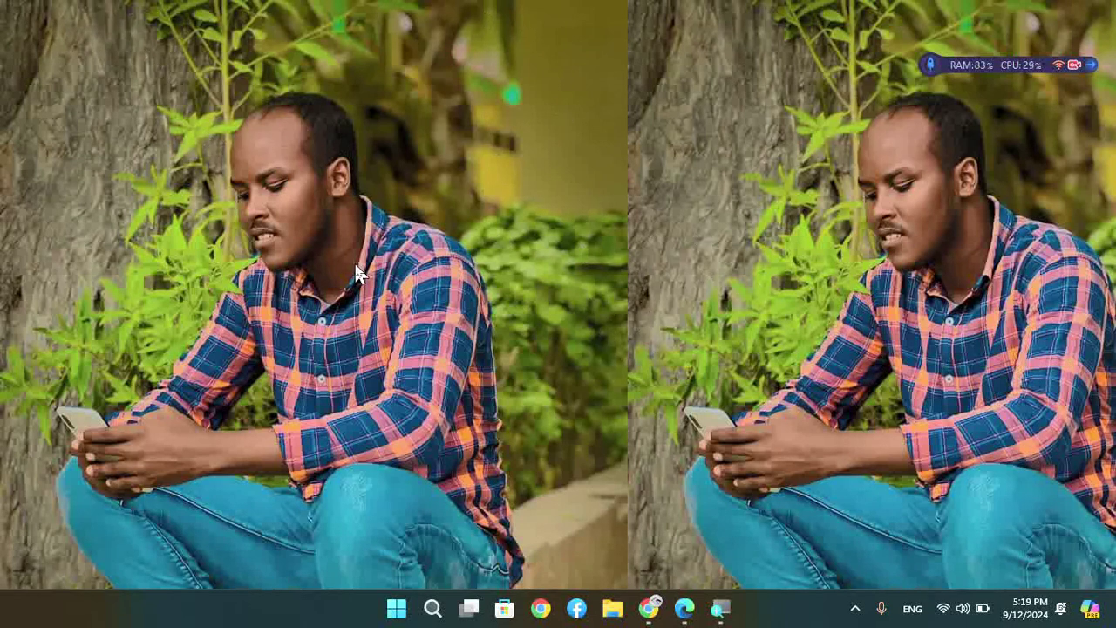
- Turn Show desktop icons back on to bring the hidden icons back
right_click(470, 234)
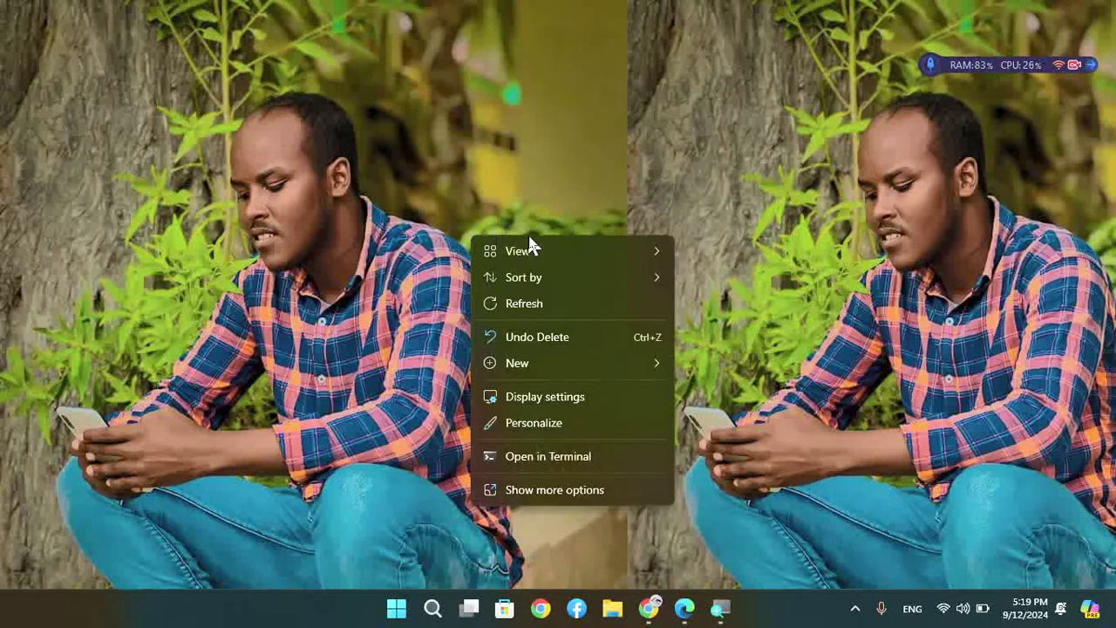
mouse_move(528, 252)
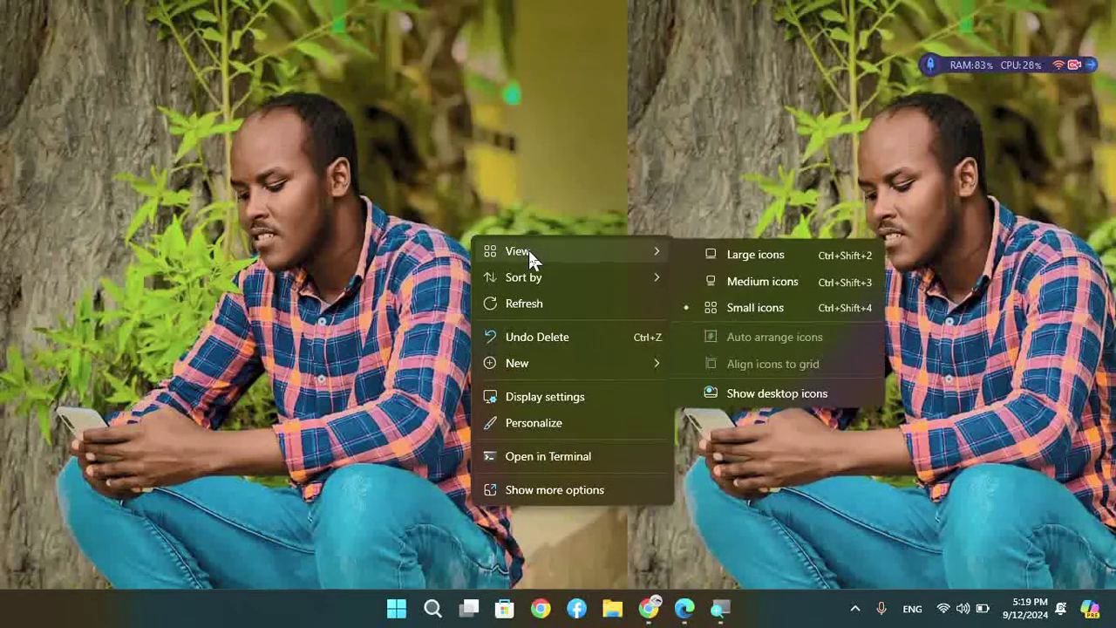
left_click(729, 399)
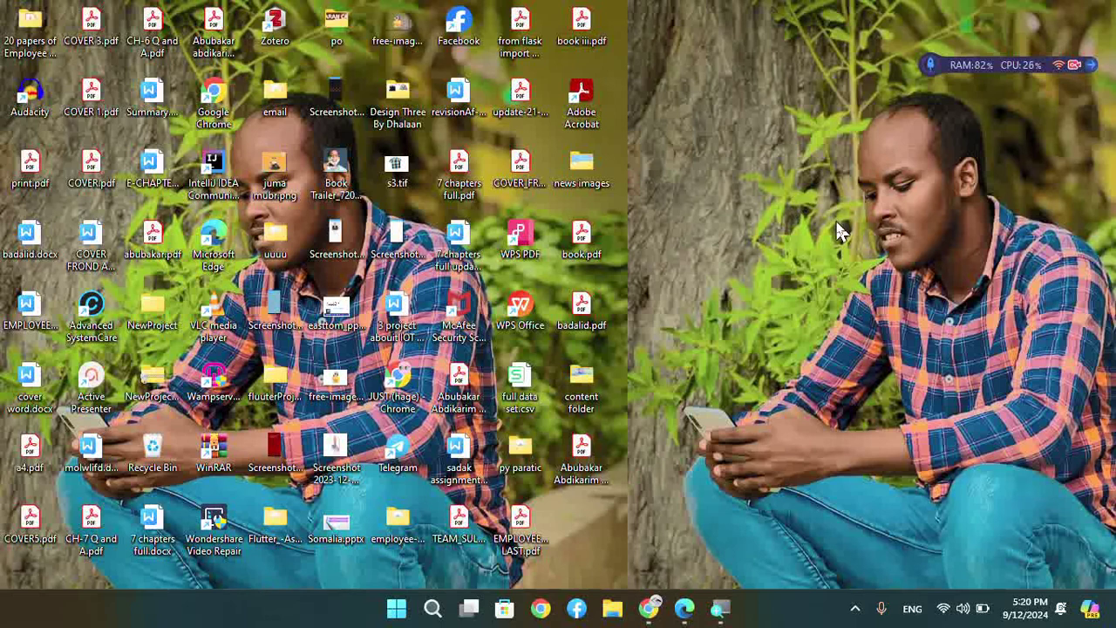
left_click(855, 607)
left_click(823, 560)
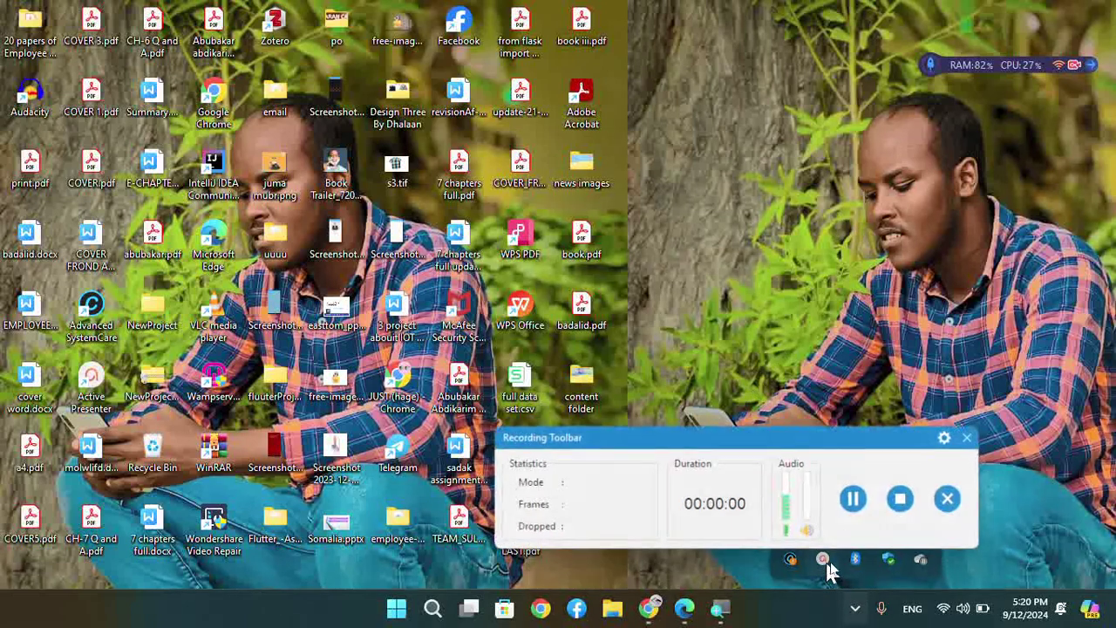